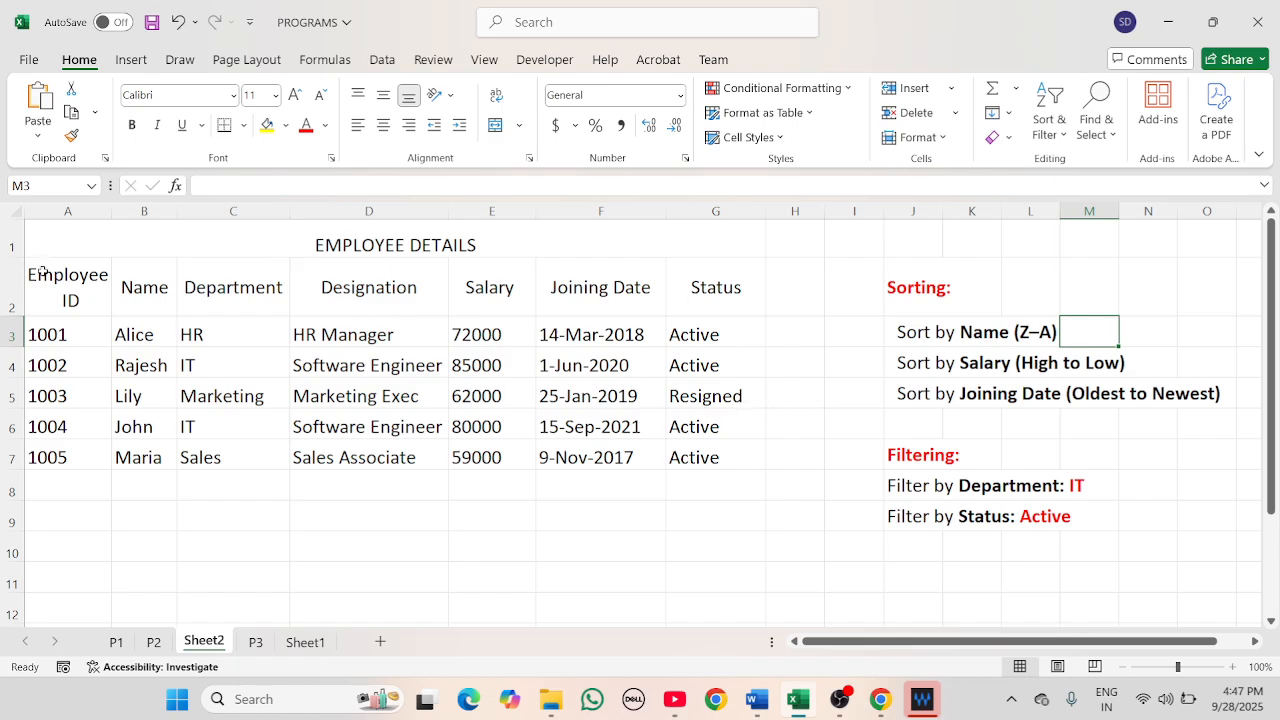
Step: Convert the employee data in A2:G7 into a table, using its first row as headers
drag(44, 268, 697, 455)
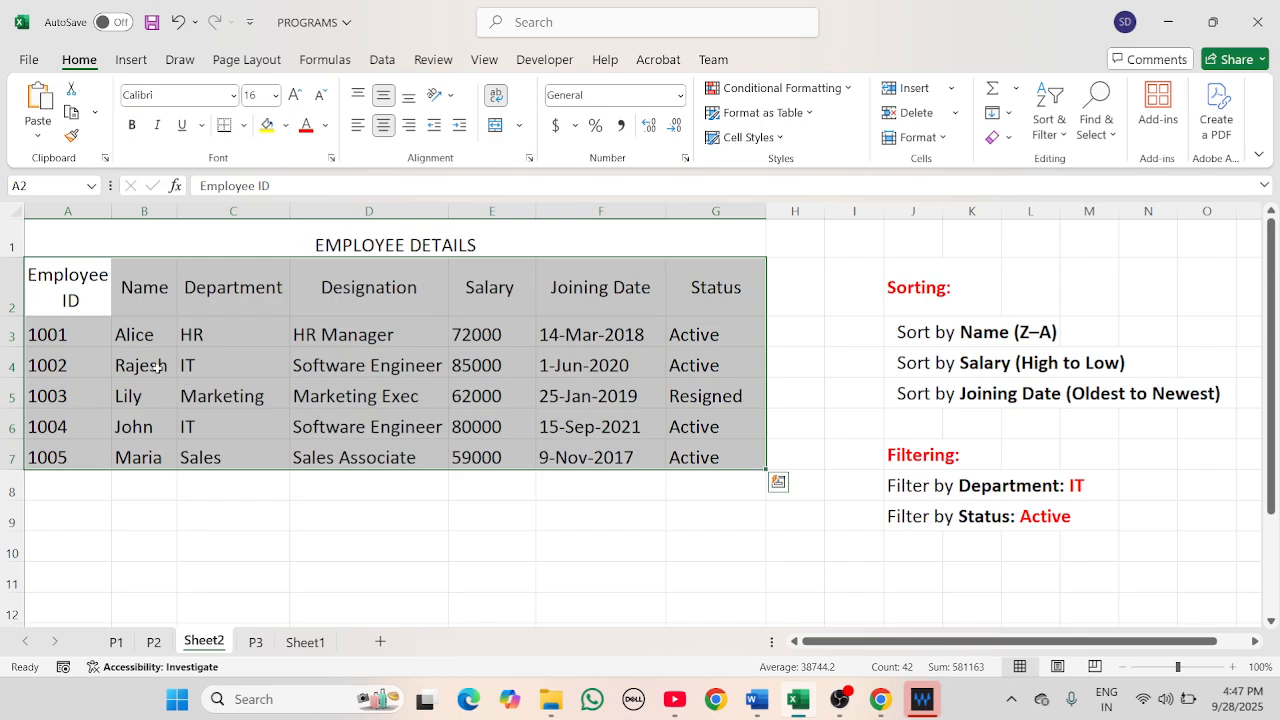
key(ctrl+t)
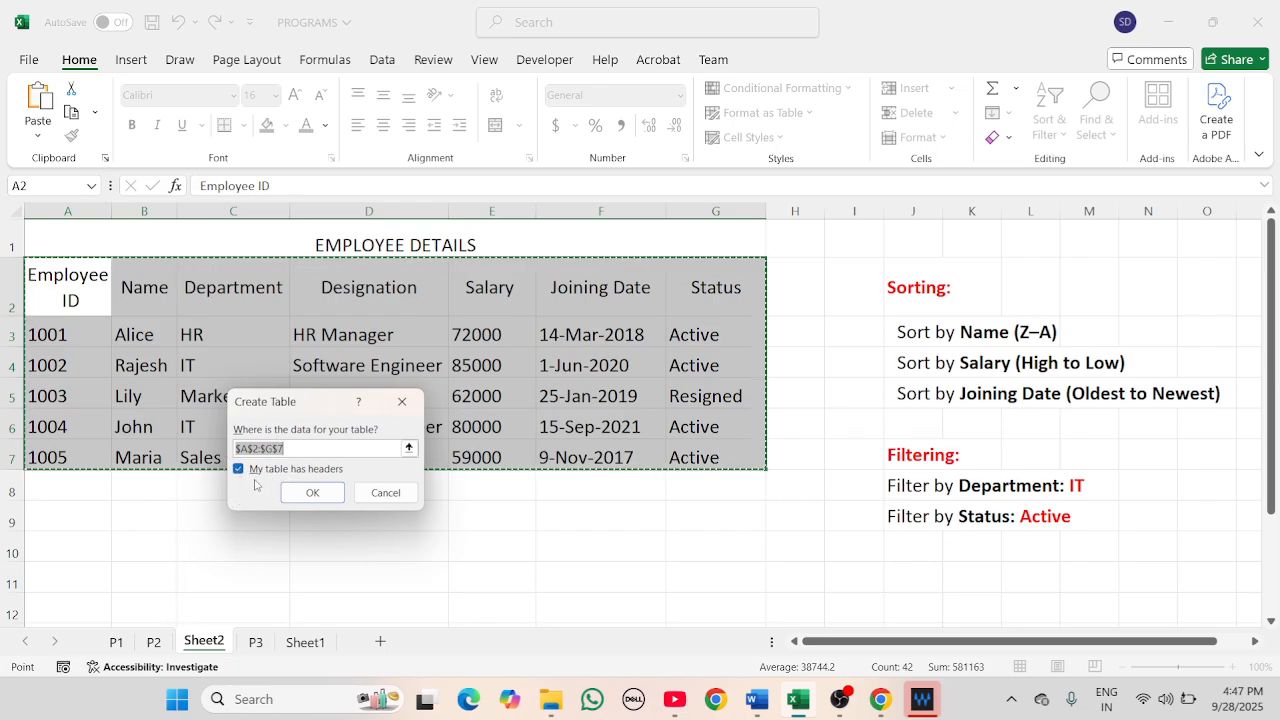
click(322, 499)
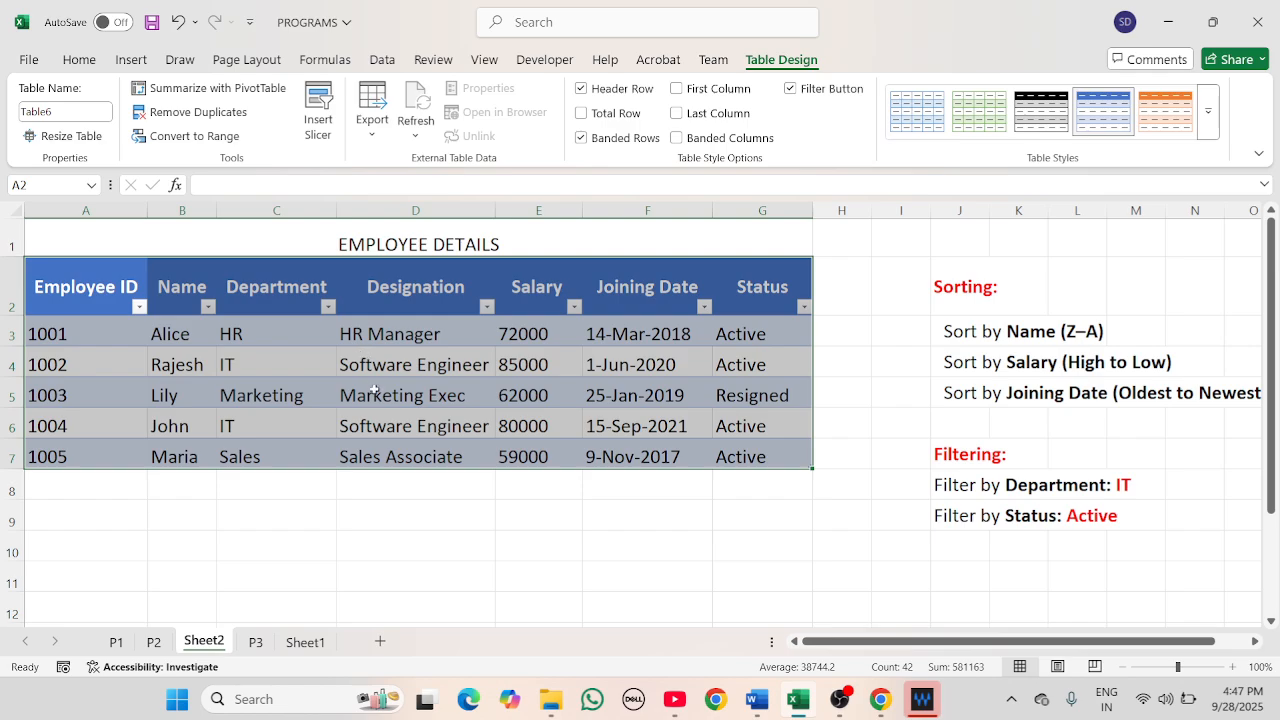
click(243, 522)
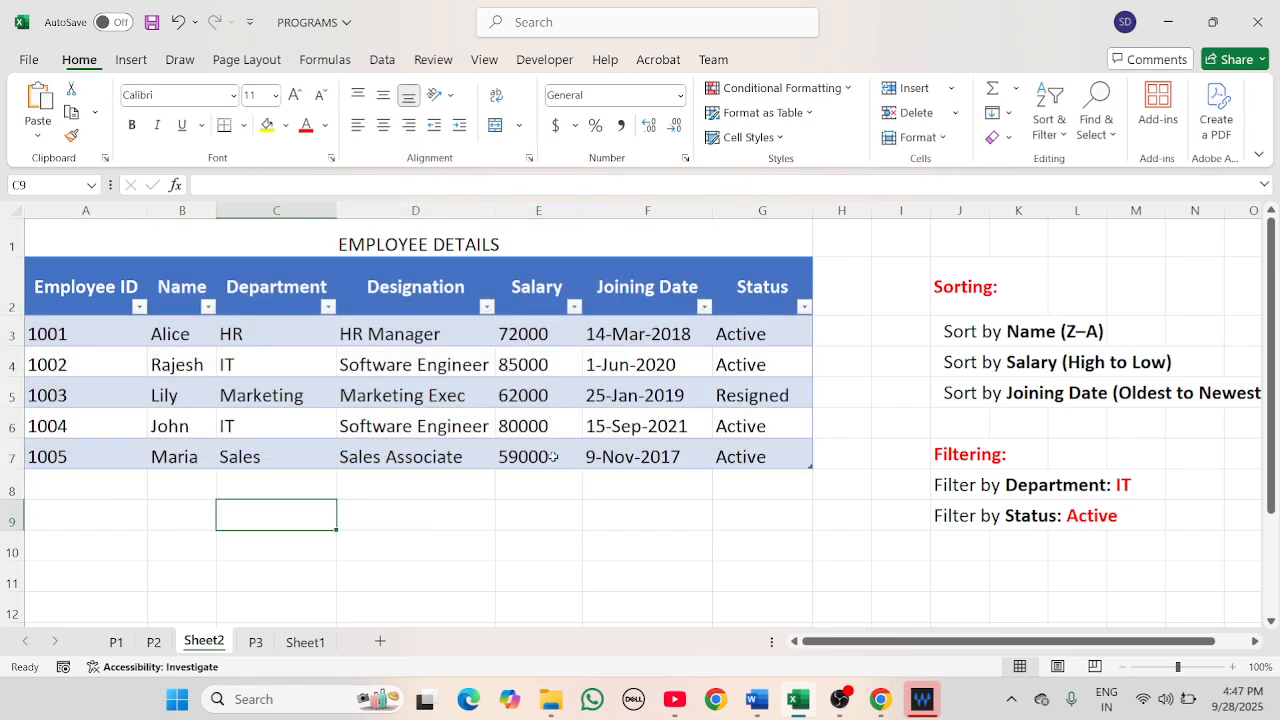
click(384, 61)
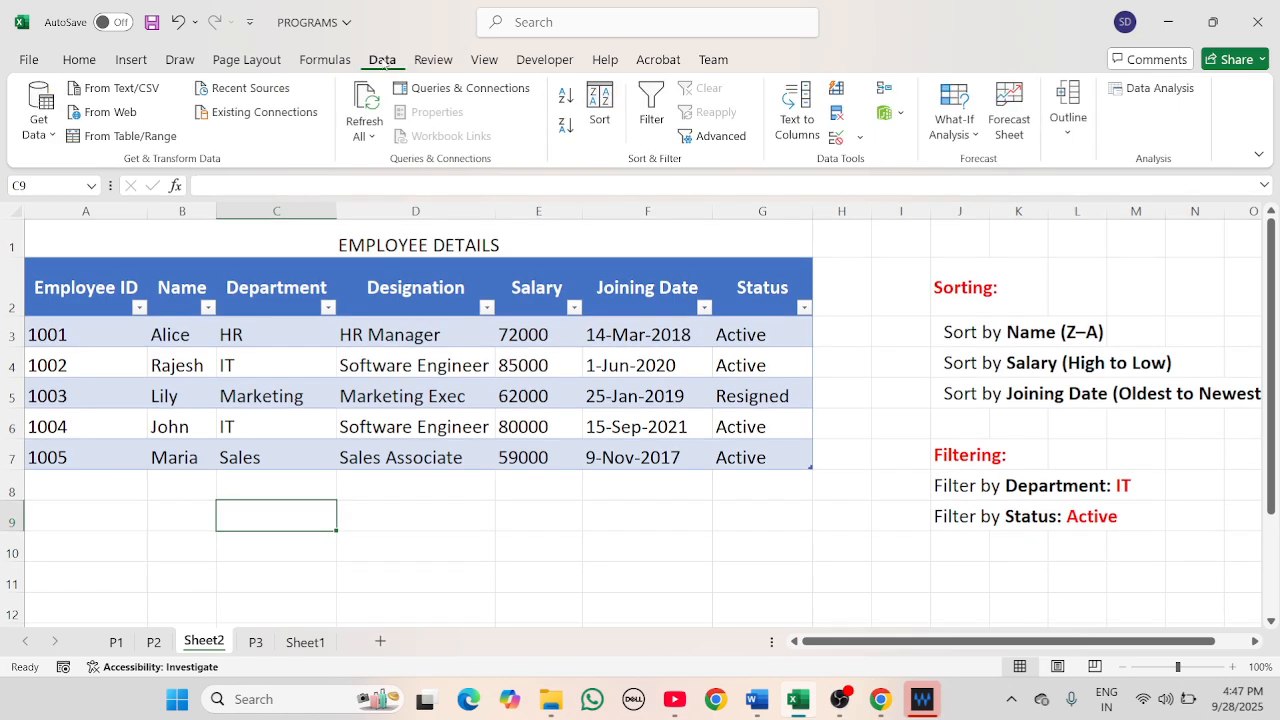
click(600, 120)
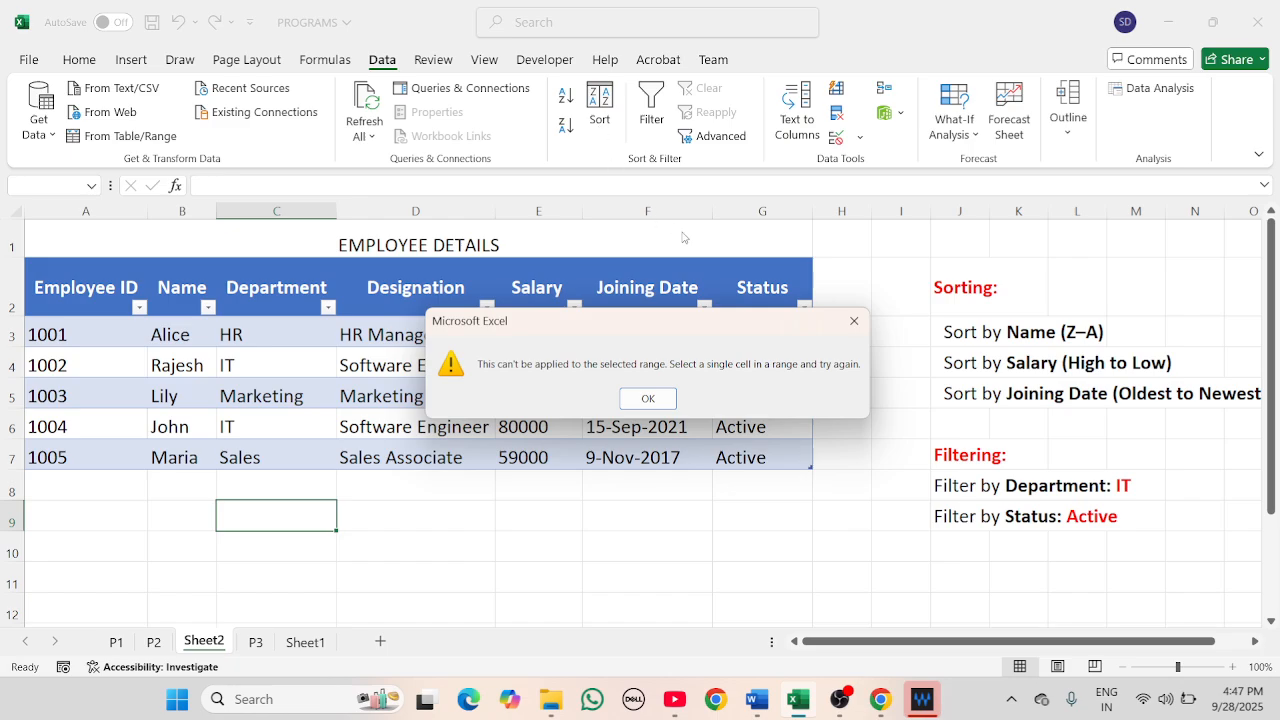
click(854, 320)
click(640, 396)
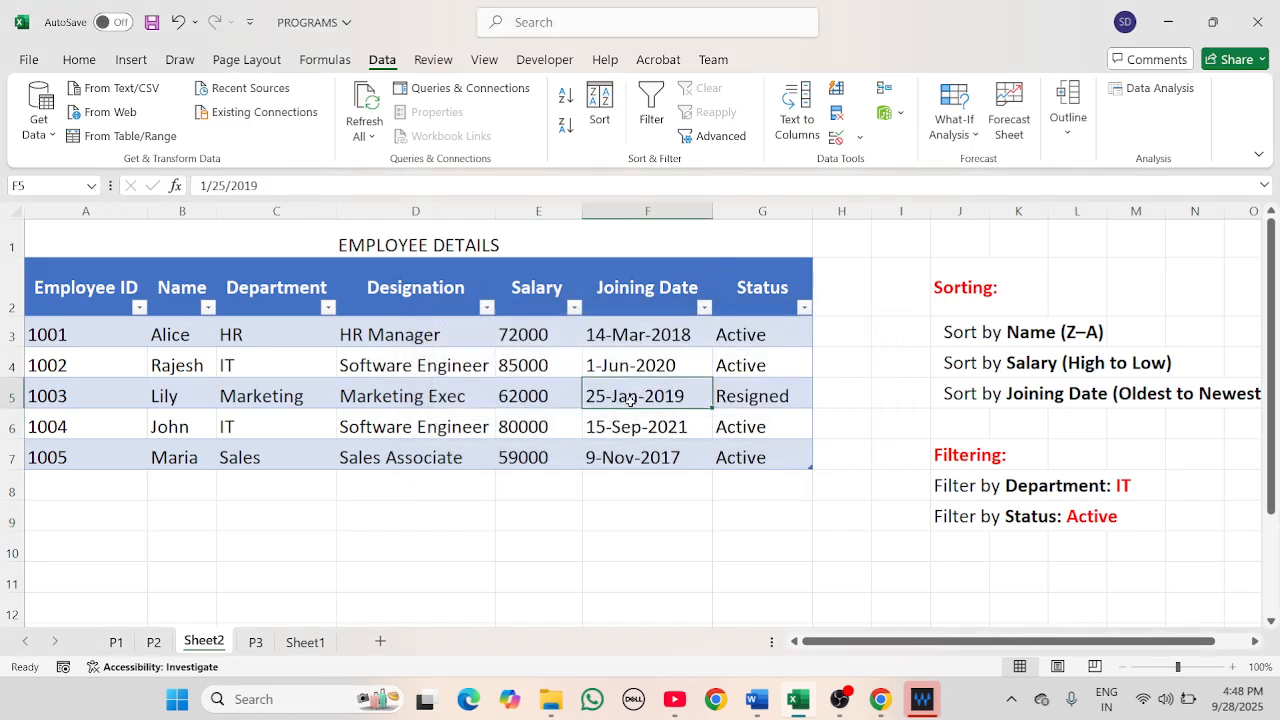
Step: Sort the employee table by the cell values of the Name column, from Z to A
click(142, 330)
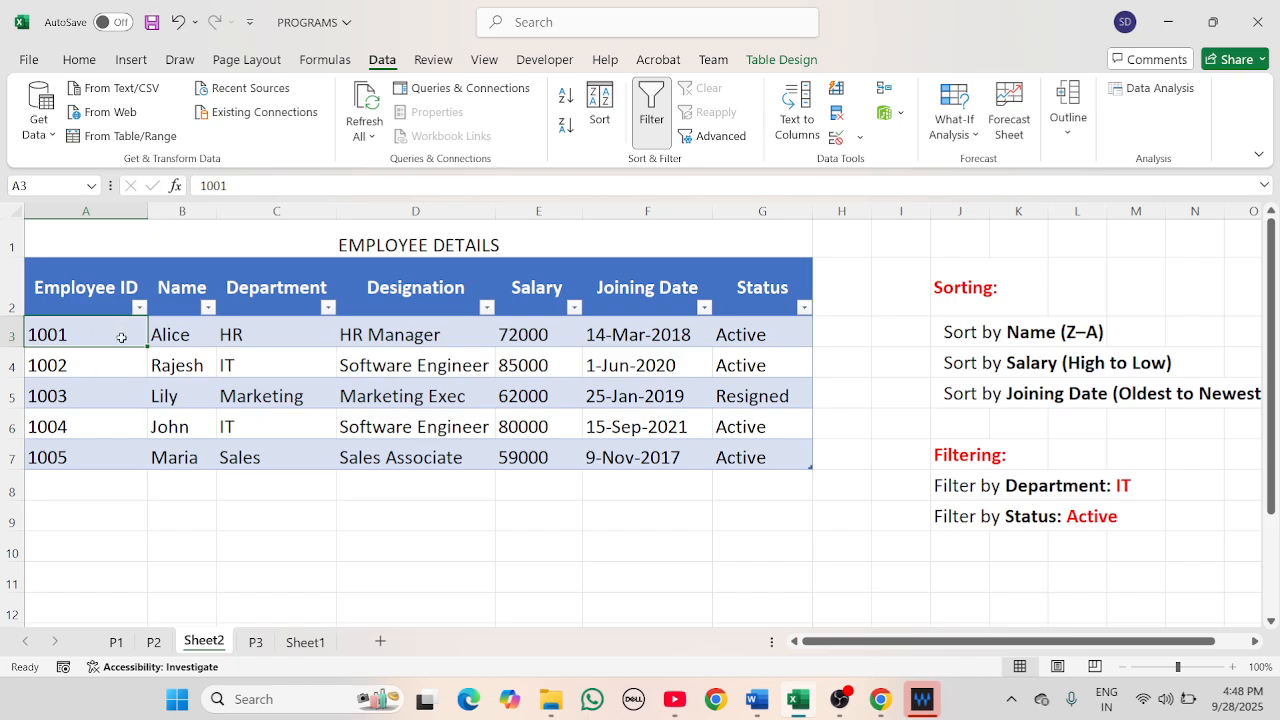
click(600, 108)
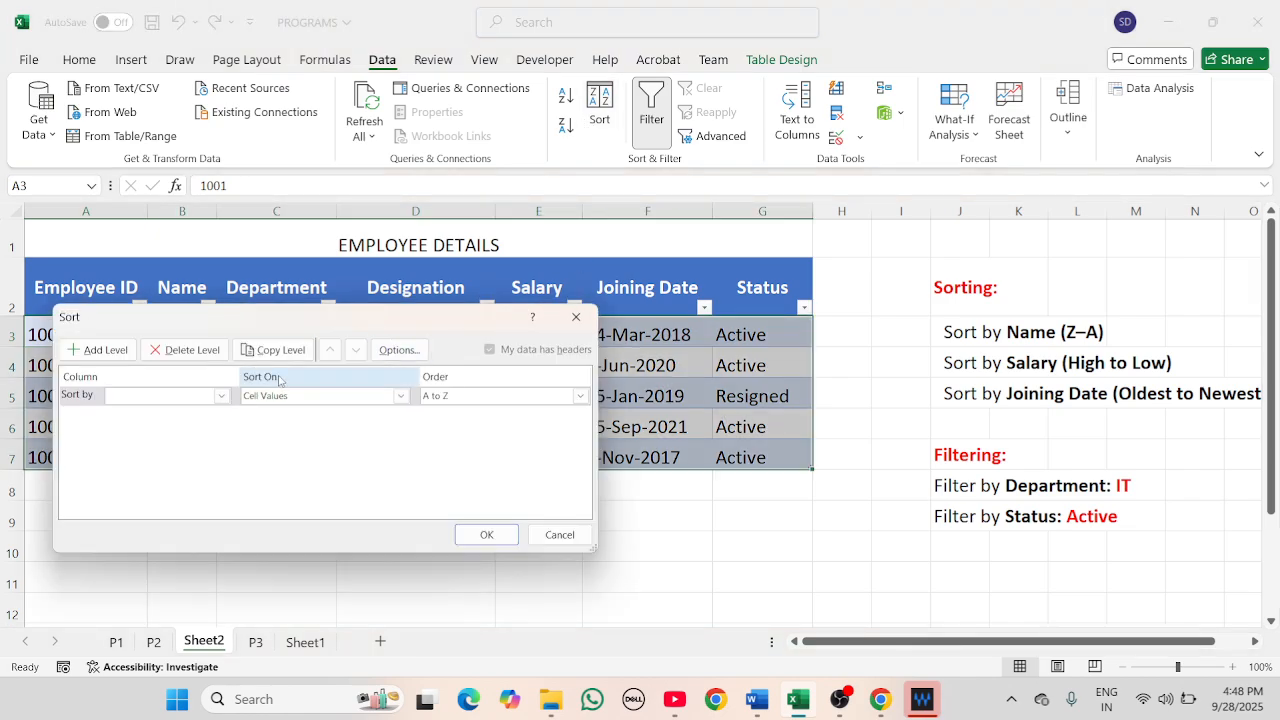
click(221, 395)
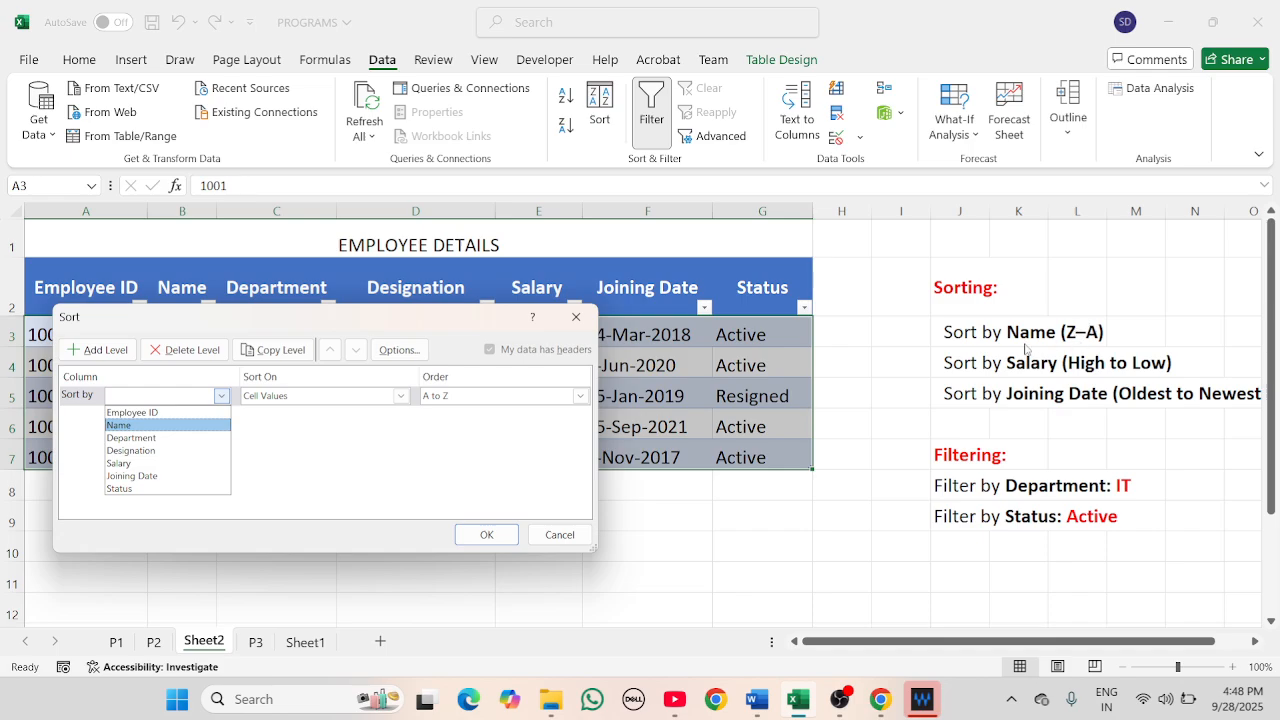
click(125, 425)
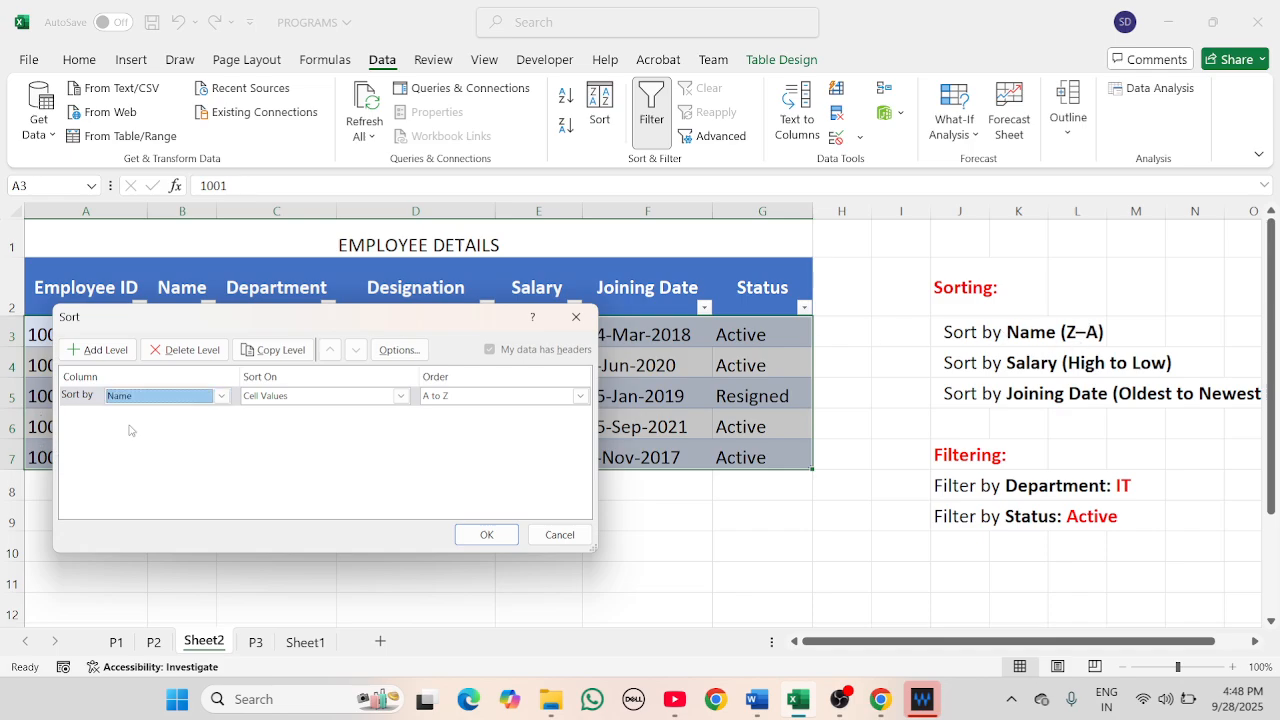
click(399, 399)
click(459, 432)
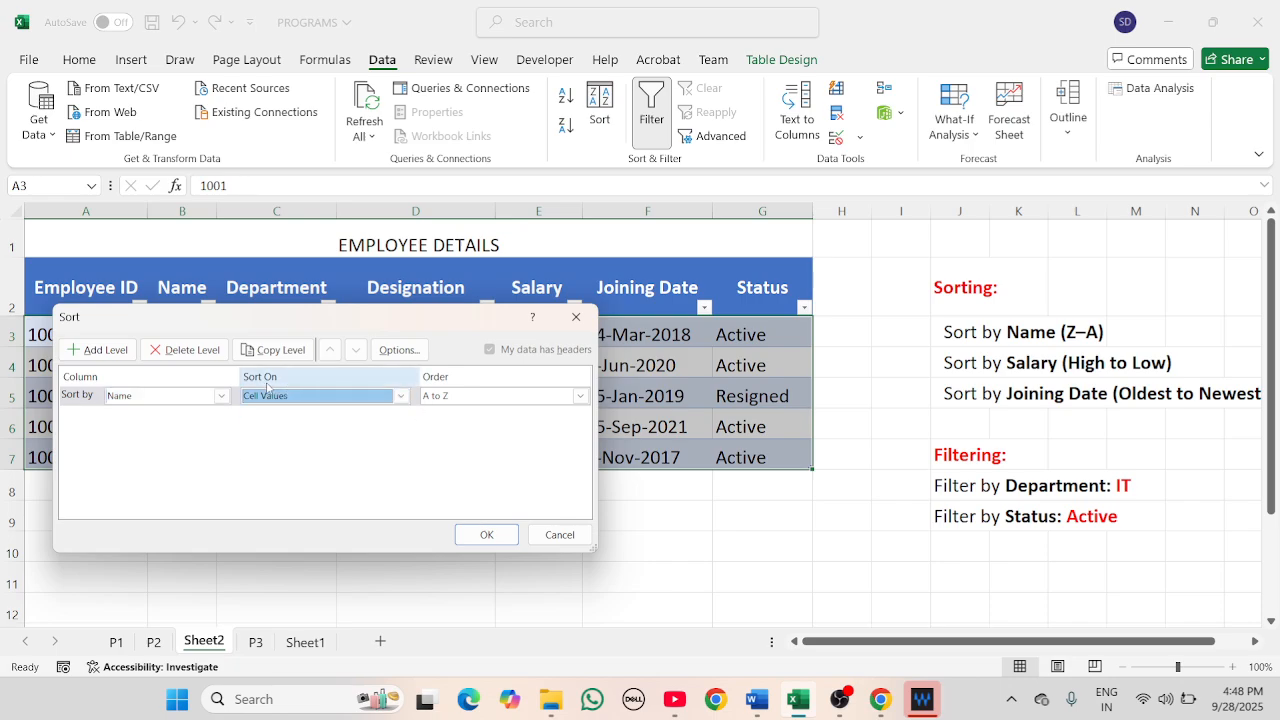
click(577, 400)
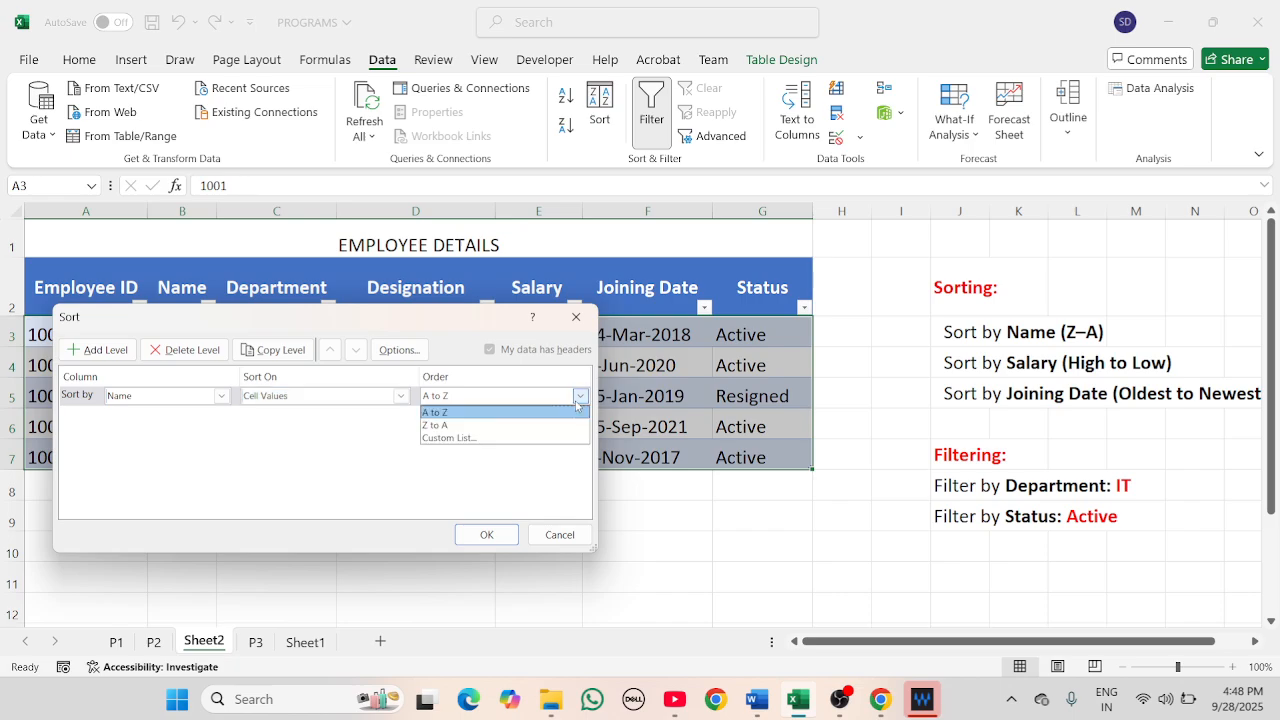
click(442, 425)
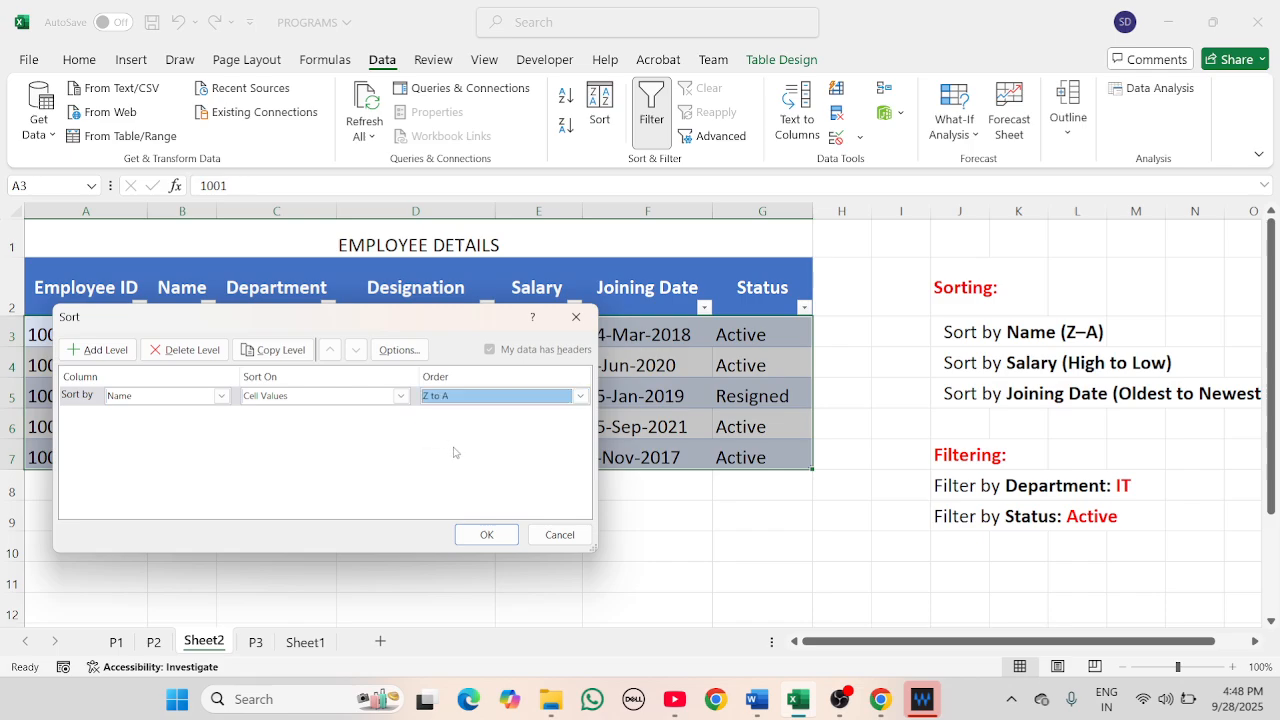
click(486, 534)
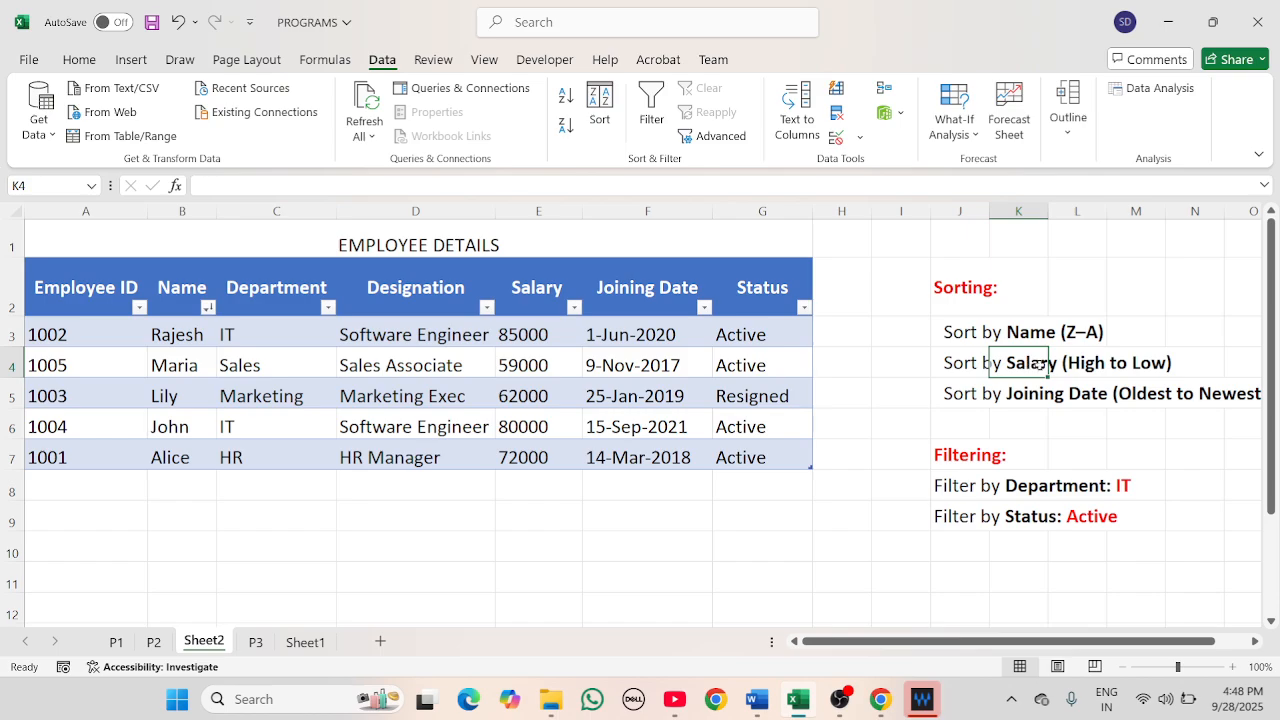
Step: Sort the employee table by Salary from largest to smallest
click(1028, 370)
click(103, 361)
click(115, 336)
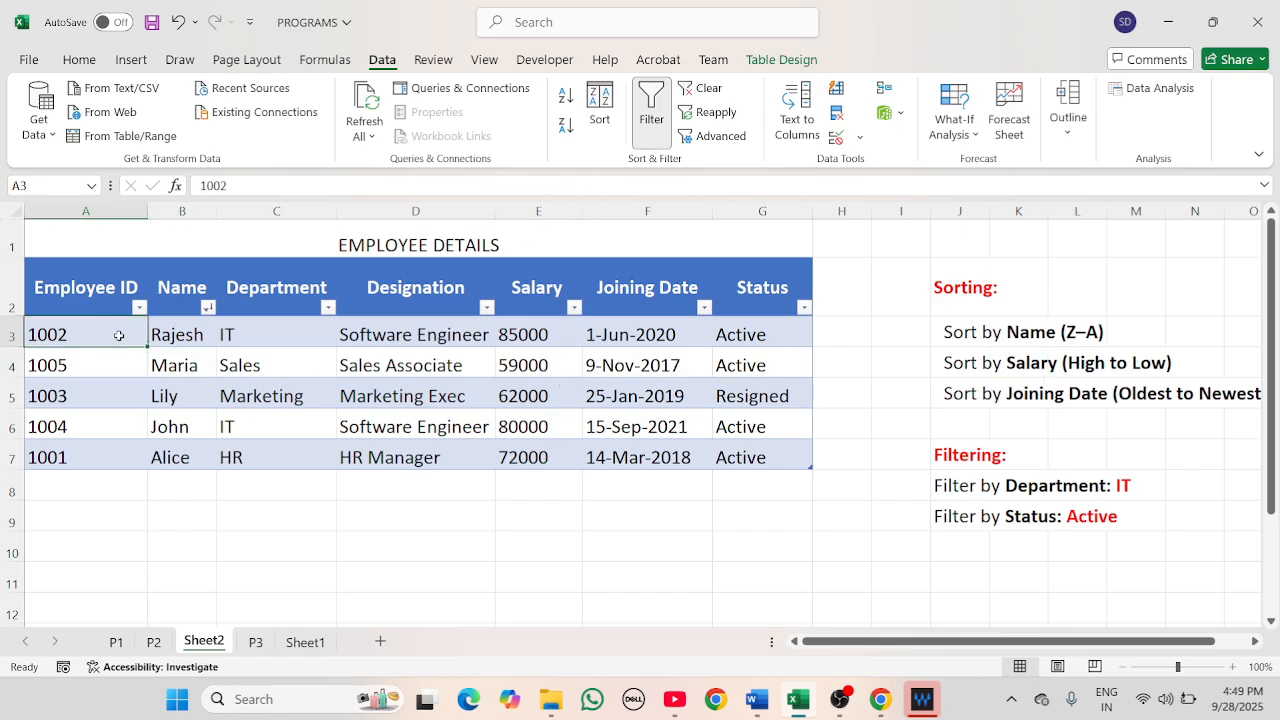
click(601, 118)
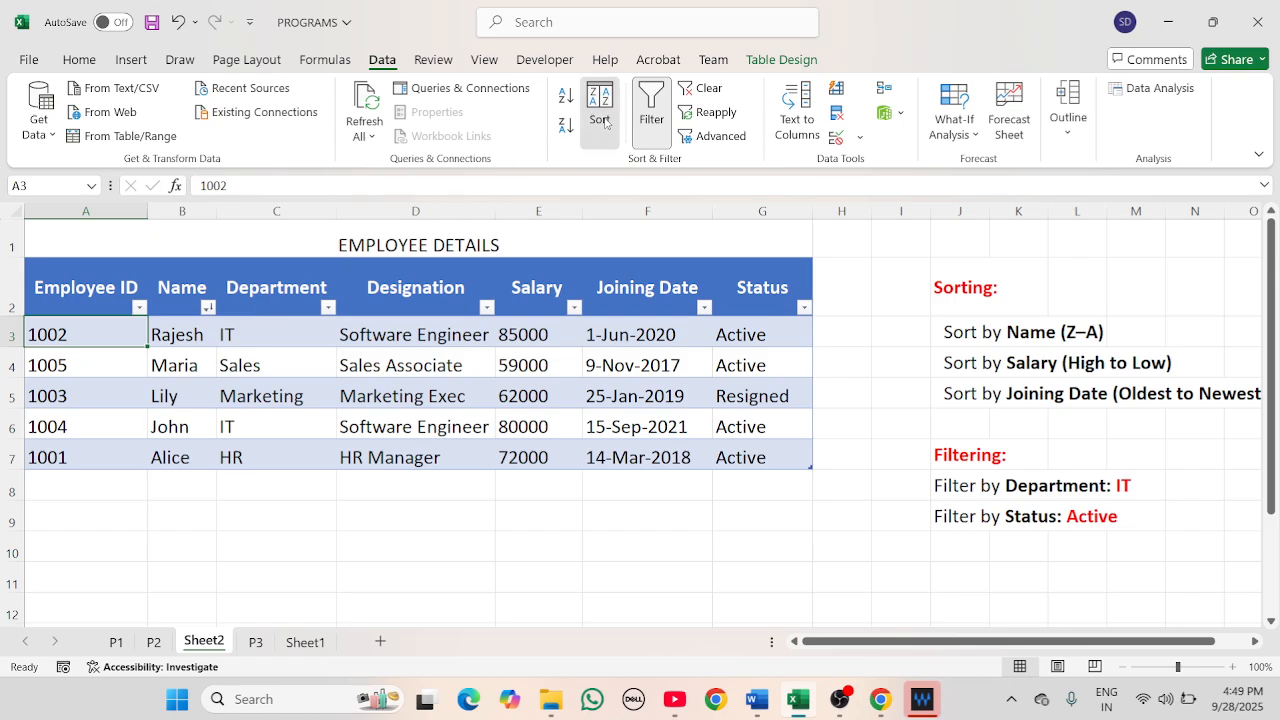
click(221, 396)
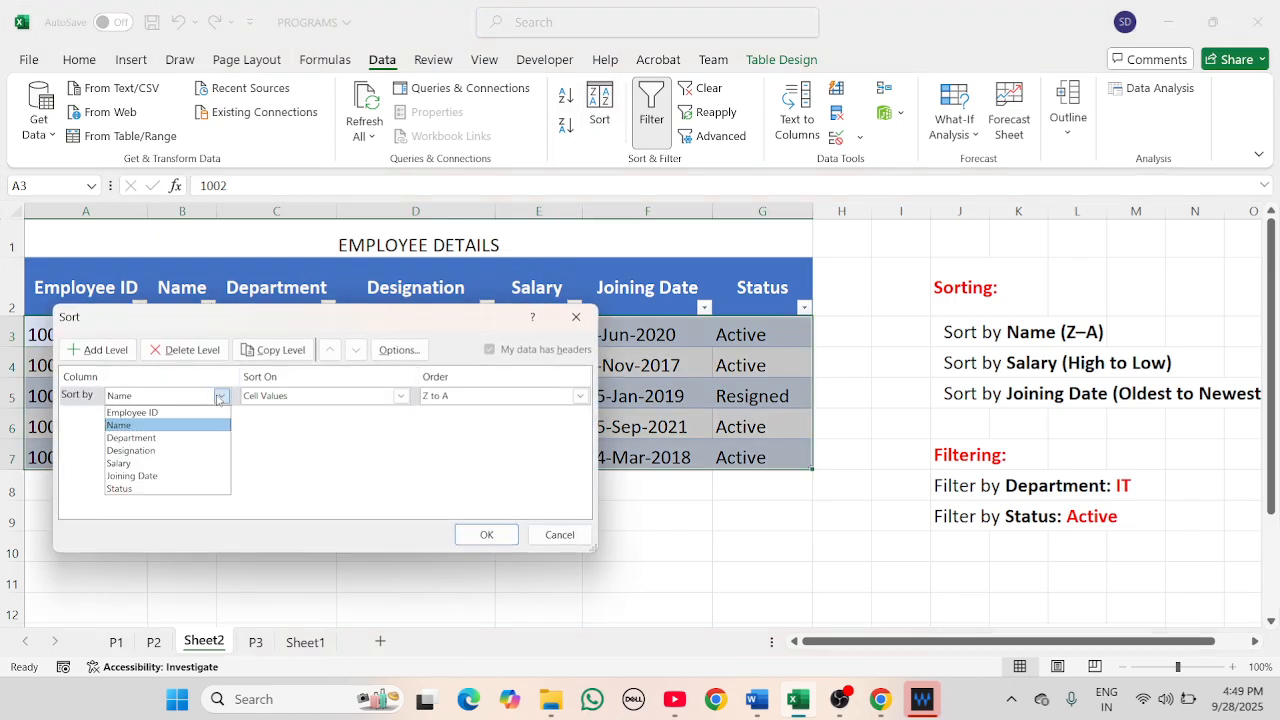
click(171, 463)
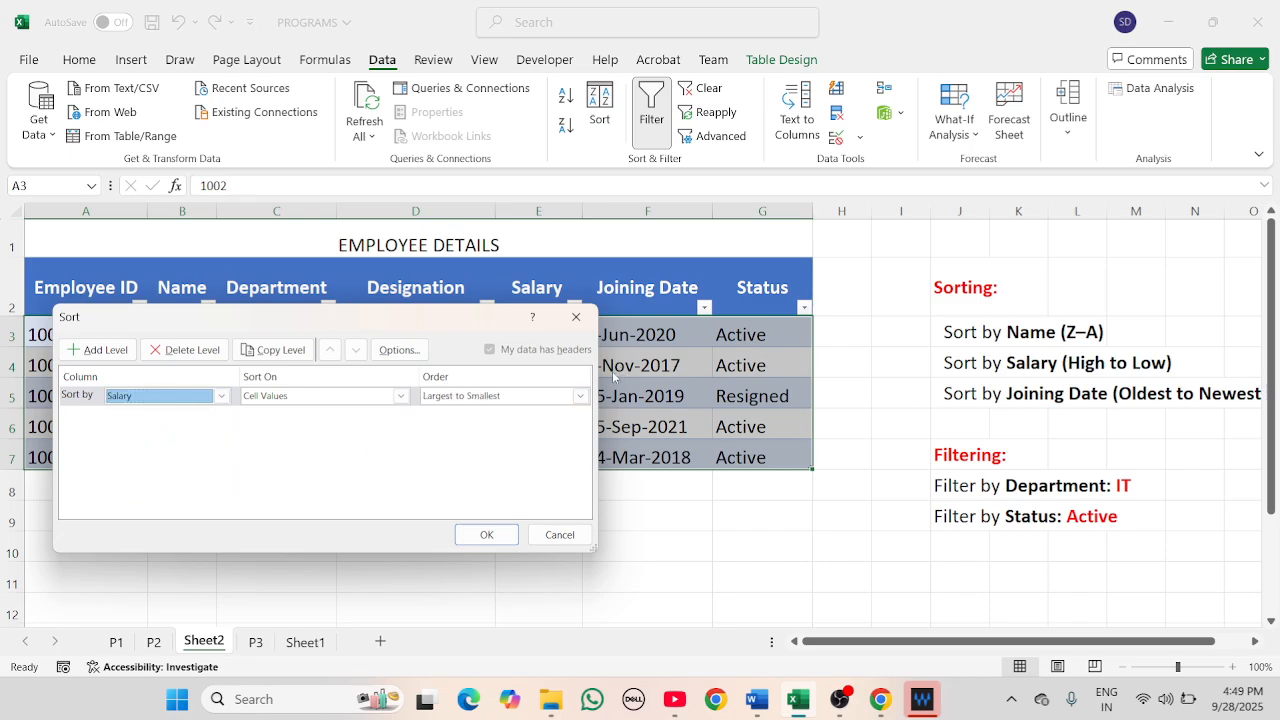
click(580, 396)
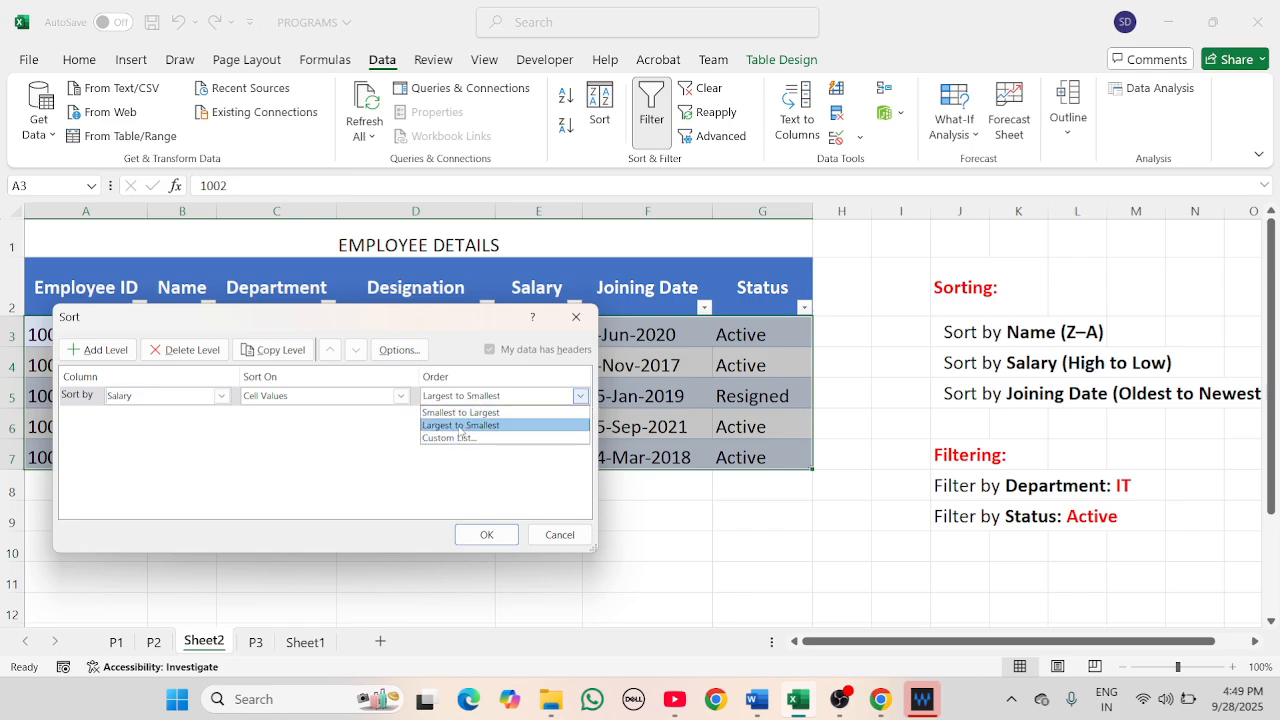
click(462, 425)
drag(479, 333, 1016, 426)
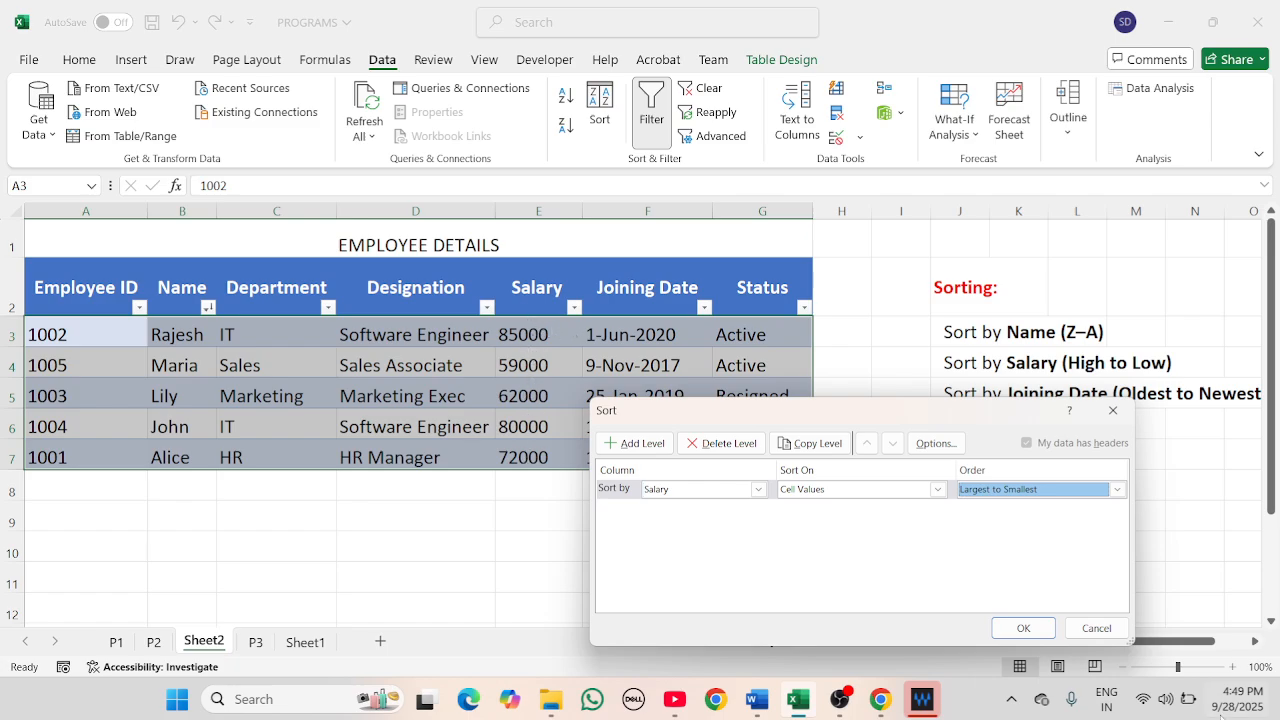
click(1023, 628)
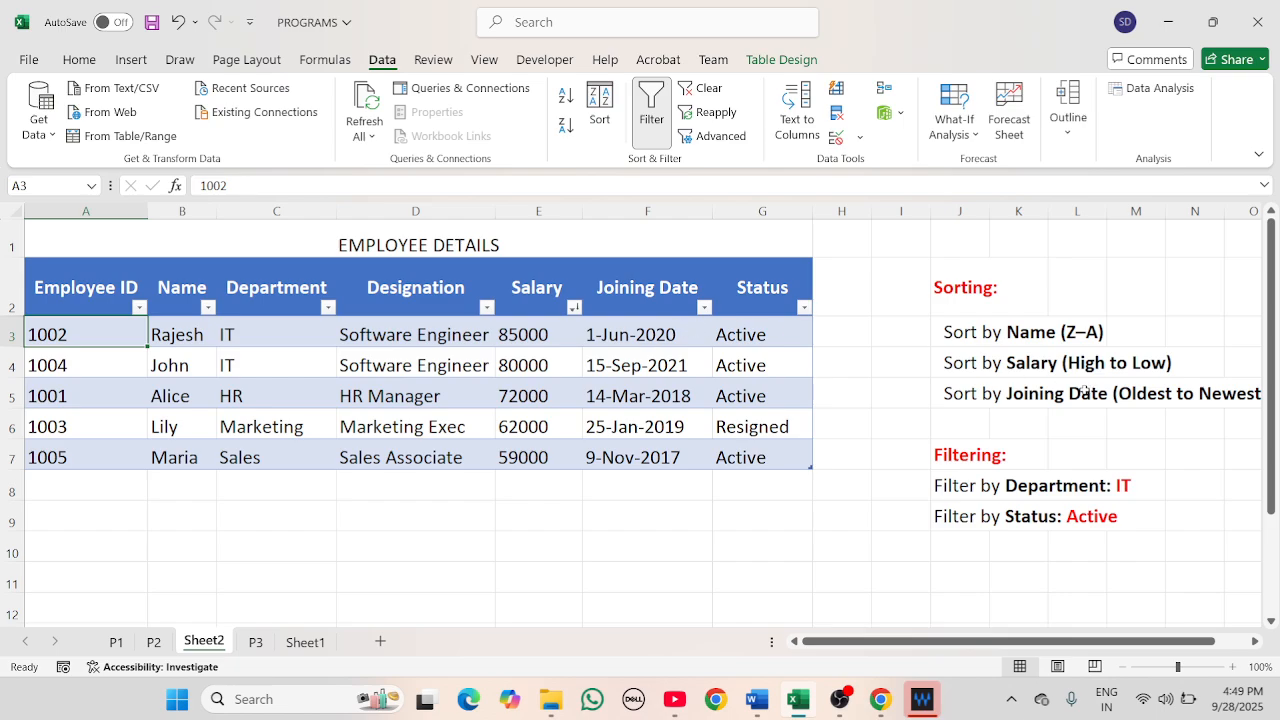
Step: Sort the employee table by Joining Date from oldest to newest
click(1124, 393)
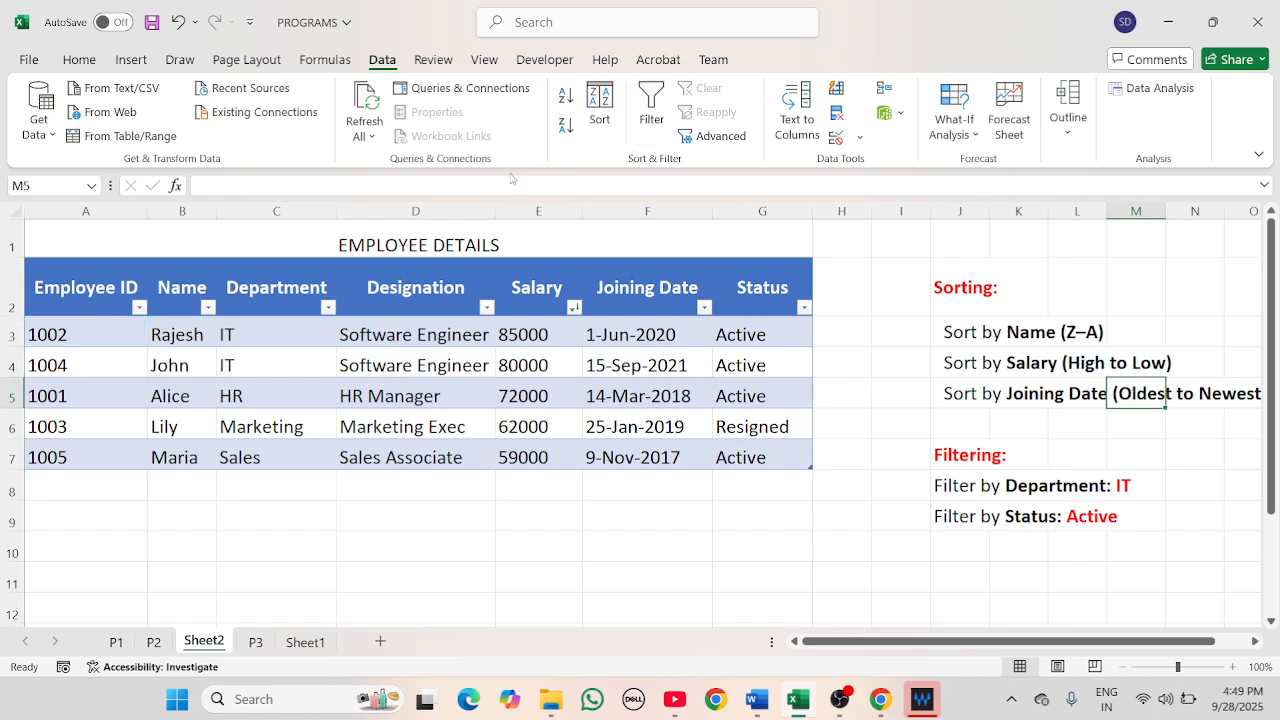
click(48, 336)
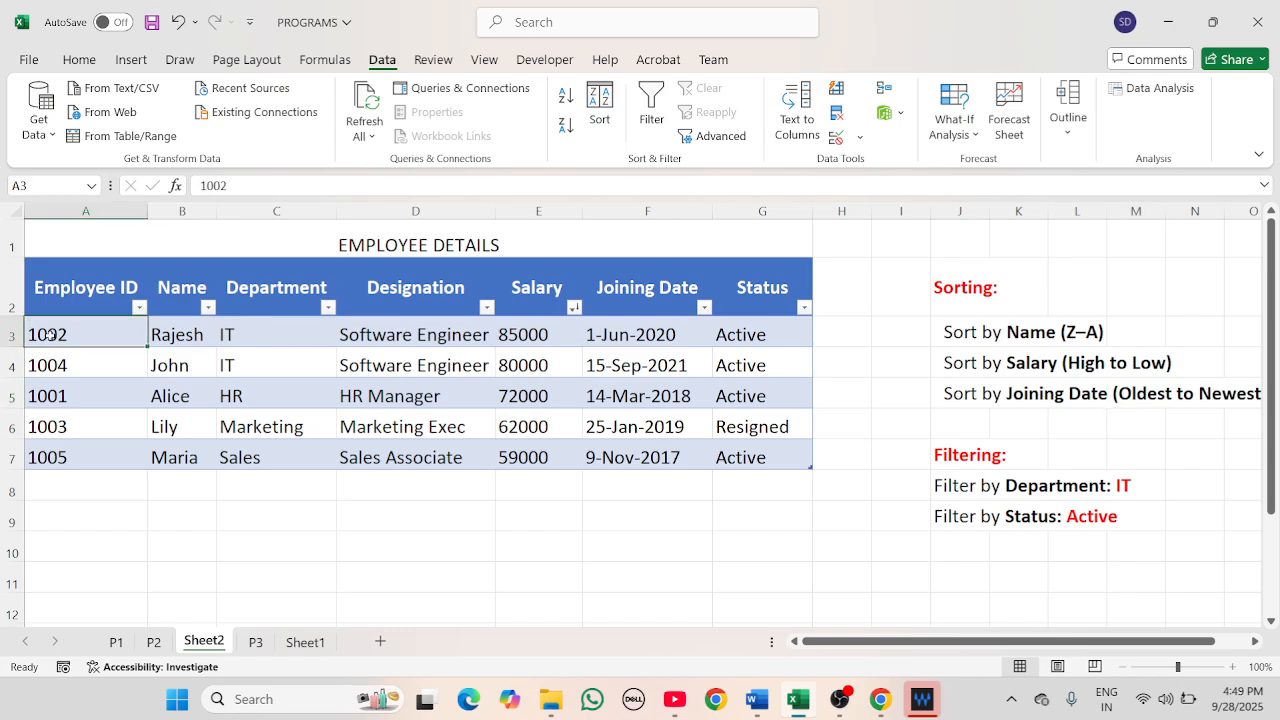
click(600, 105)
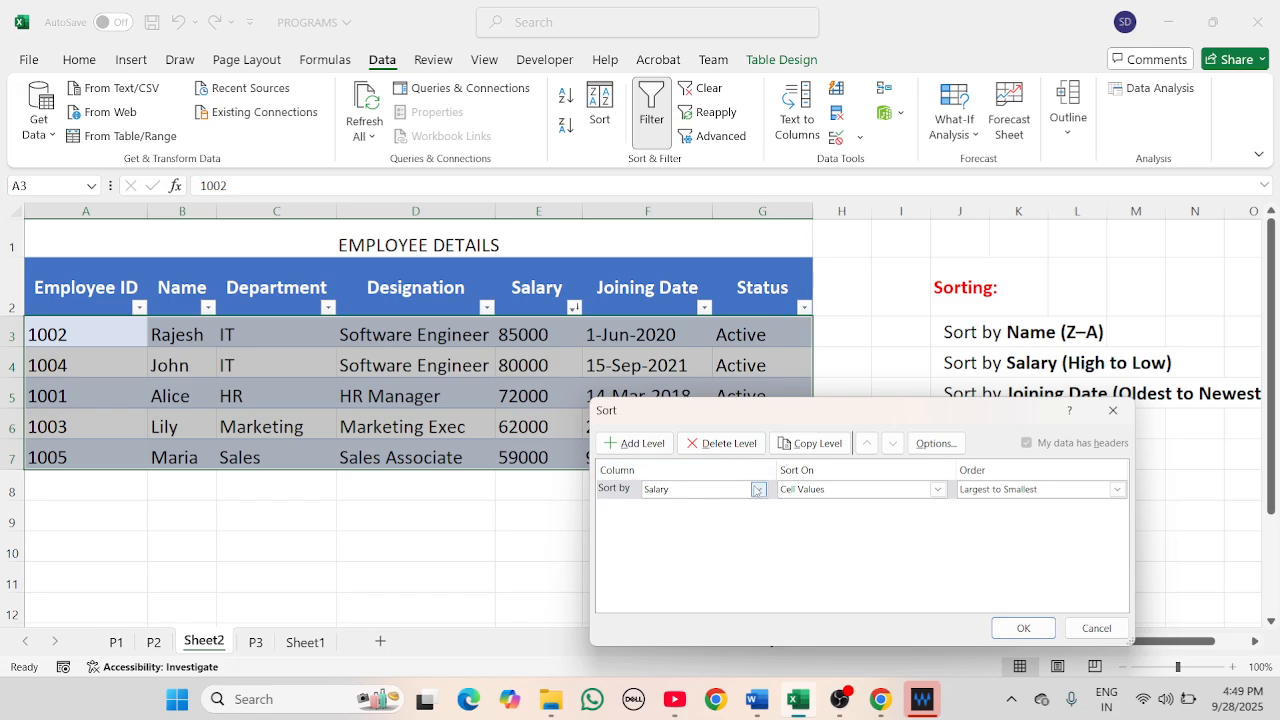
click(757, 489)
click(681, 572)
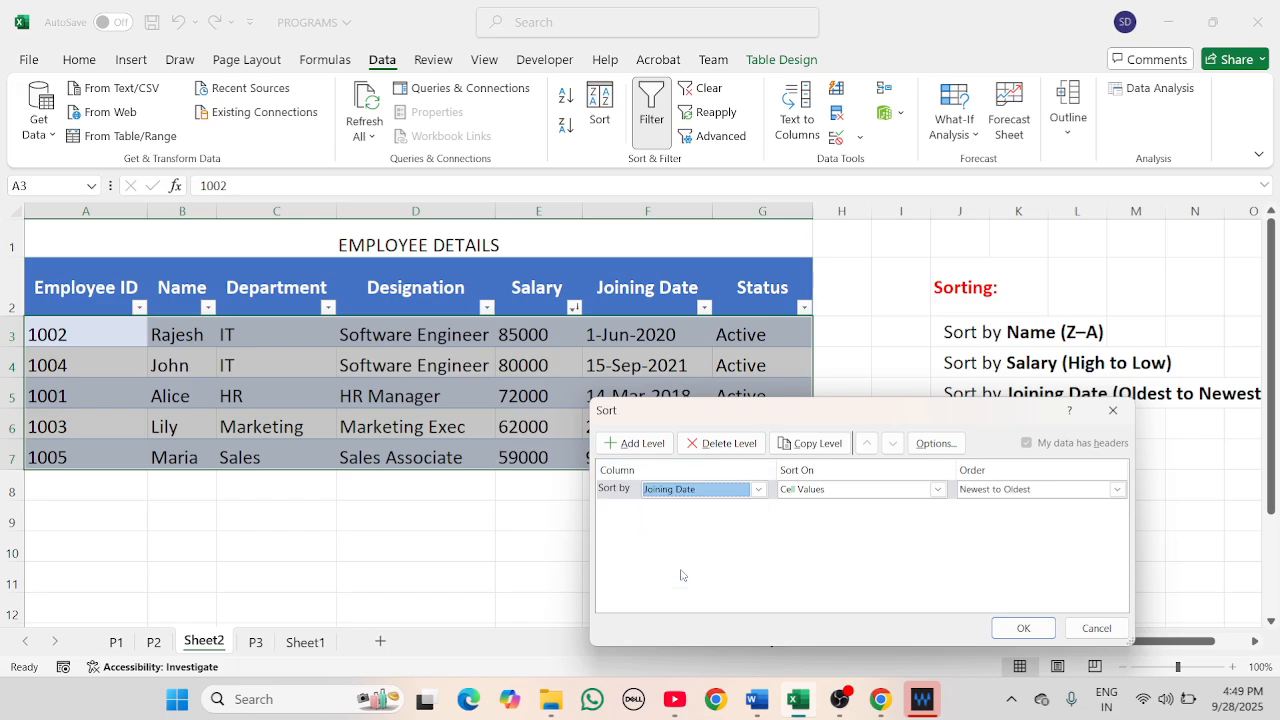
drag(990, 418, 722, 260)
click(849, 331)
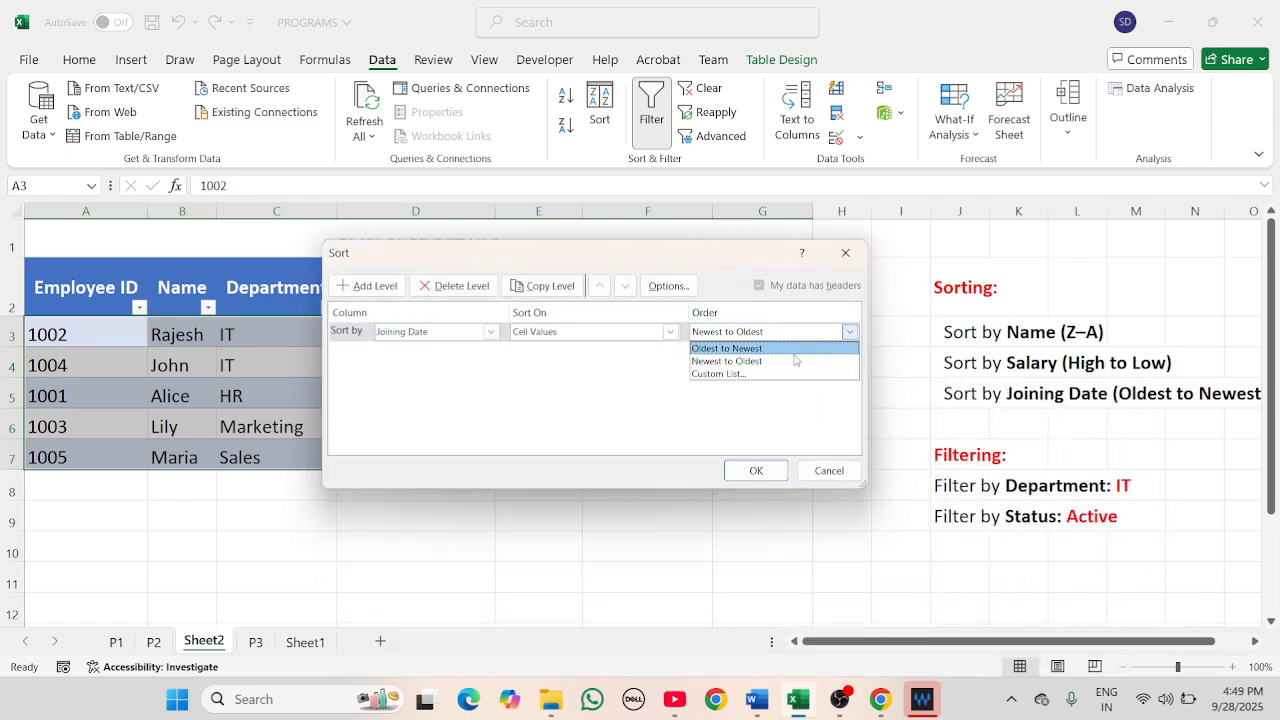
key(Up)
key(Return)
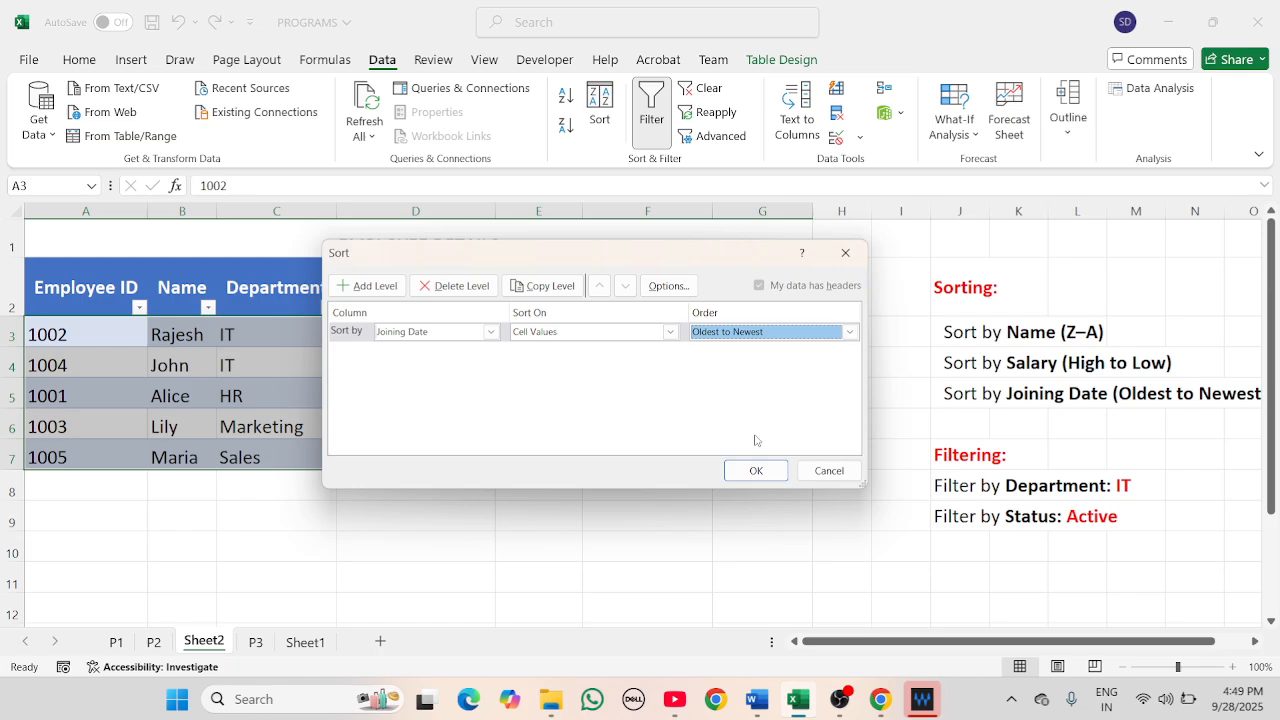
click(757, 471)
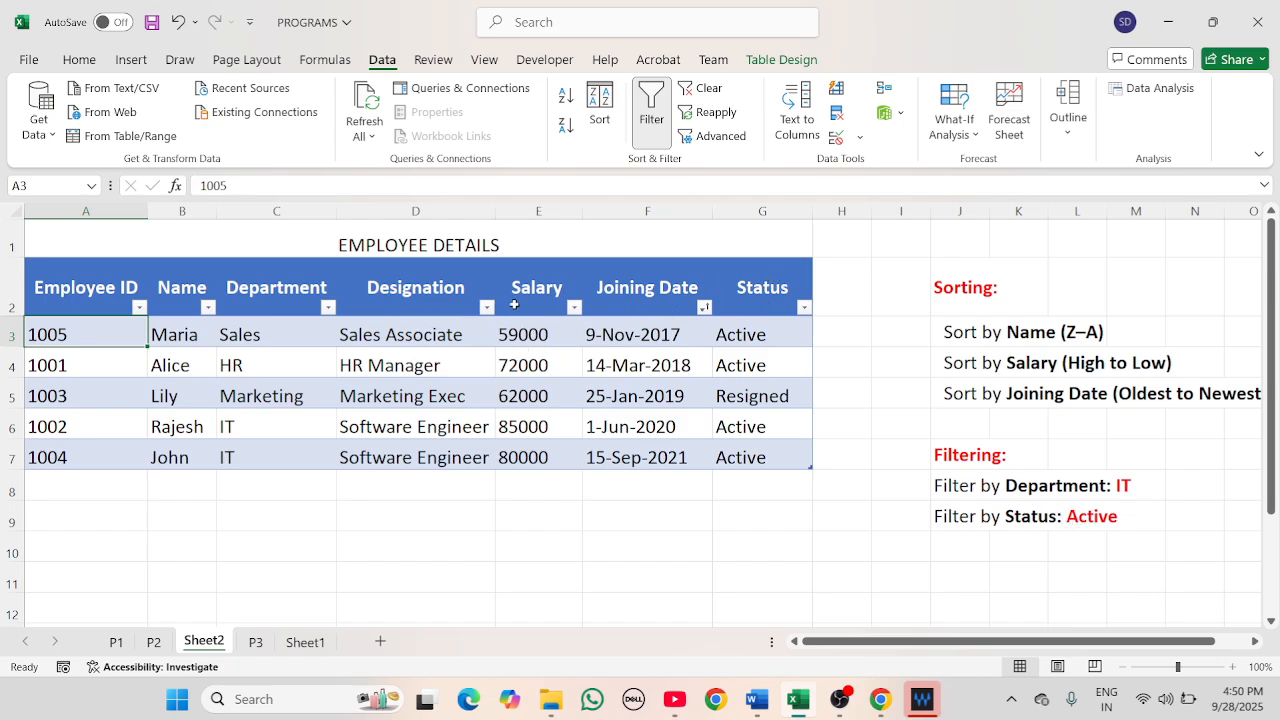
Step: Examine the filter options of the Salary, Designation, Department, Name and Employee ID columns
click(574, 307)
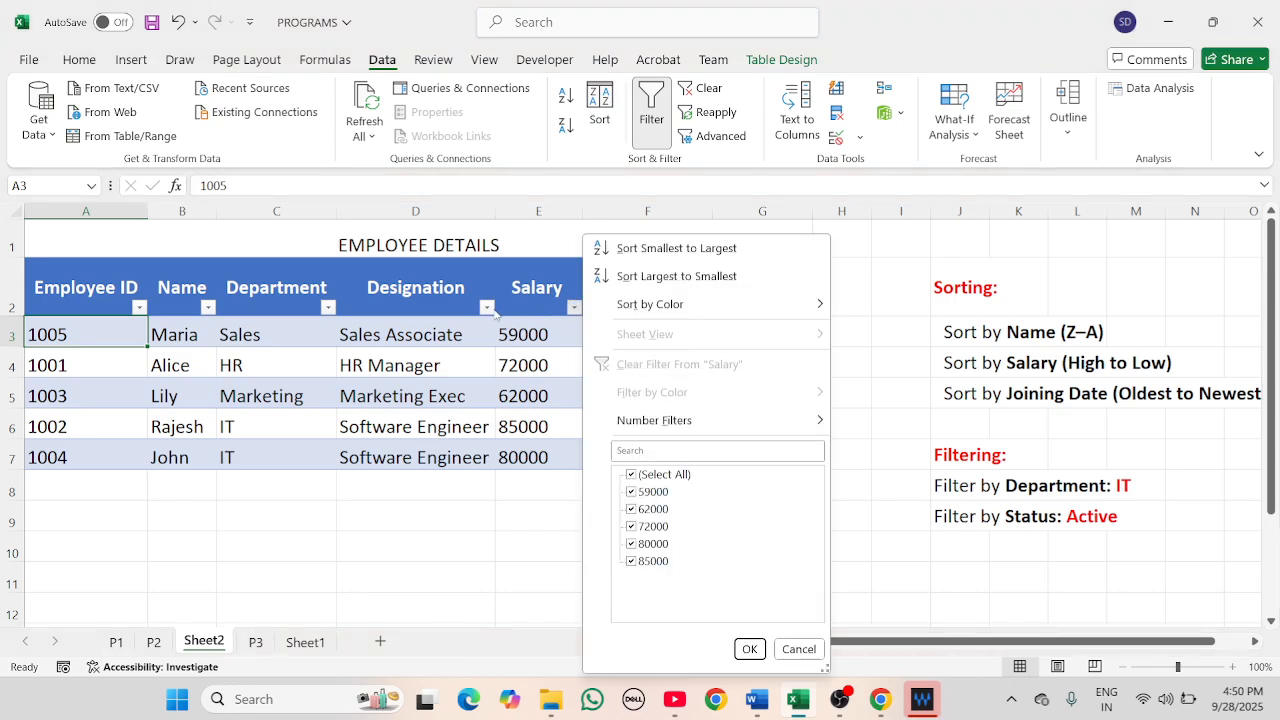
click(502, 312)
click(487, 307)
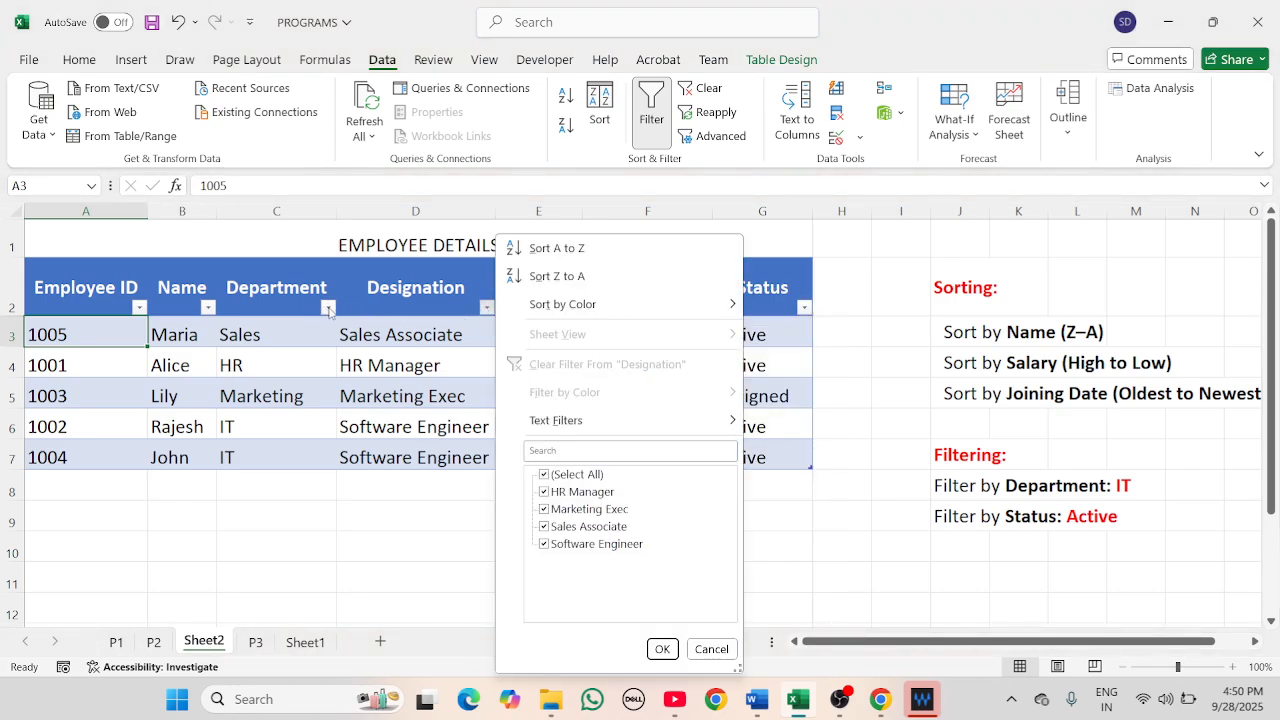
click(328, 308)
click(328, 308)
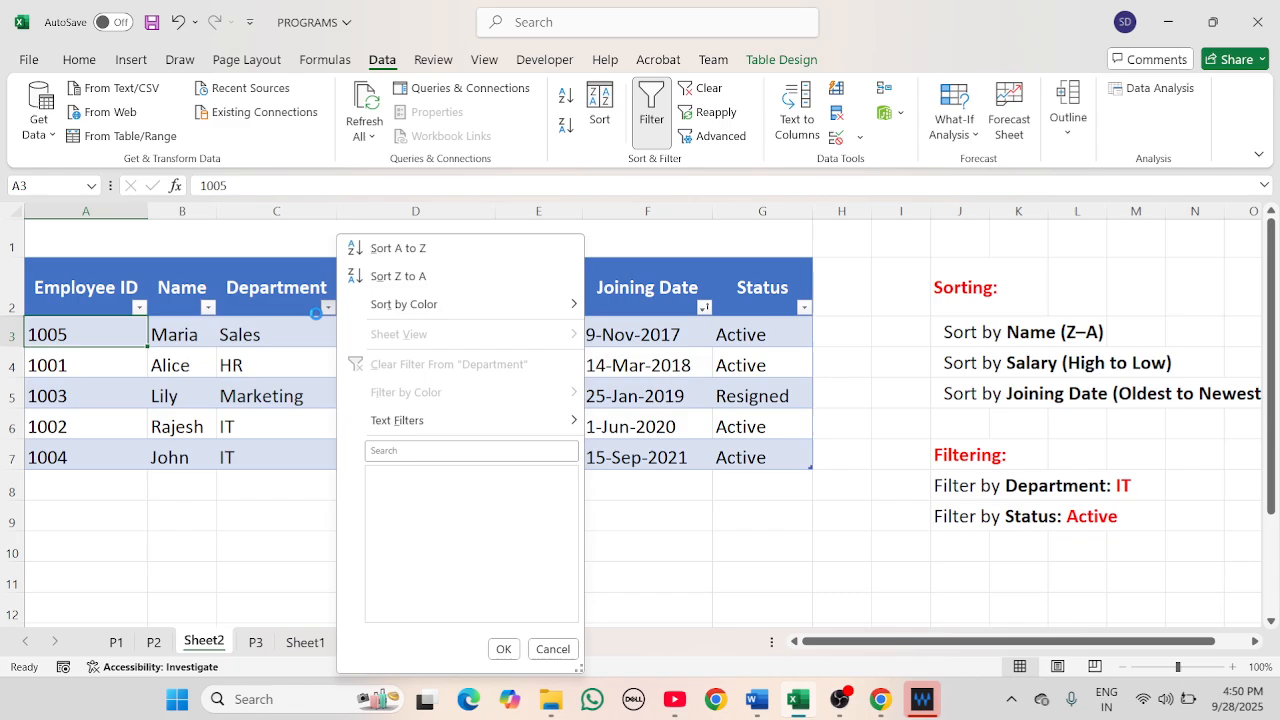
click(208, 308)
click(208, 308)
click(140, 310)
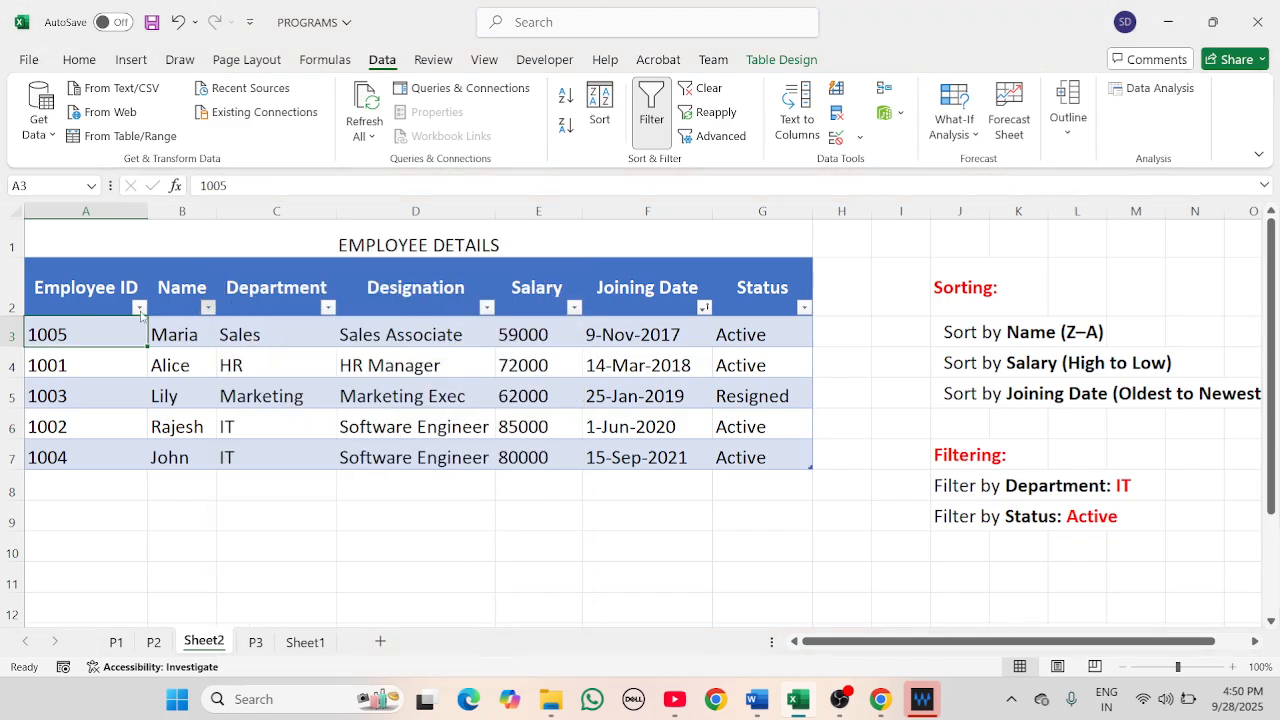
click(140, 310)
click(314, 648)
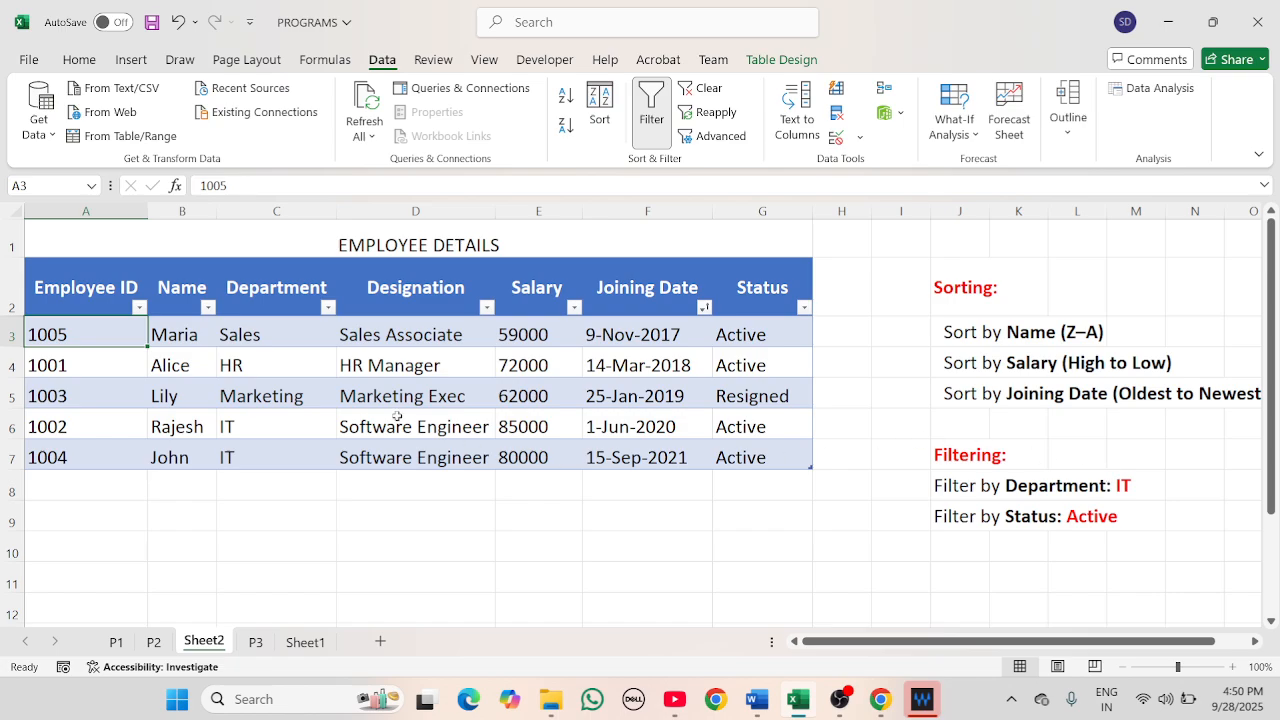
Step: Filter the Department column of the employee table to show only IT
click(328, 308)
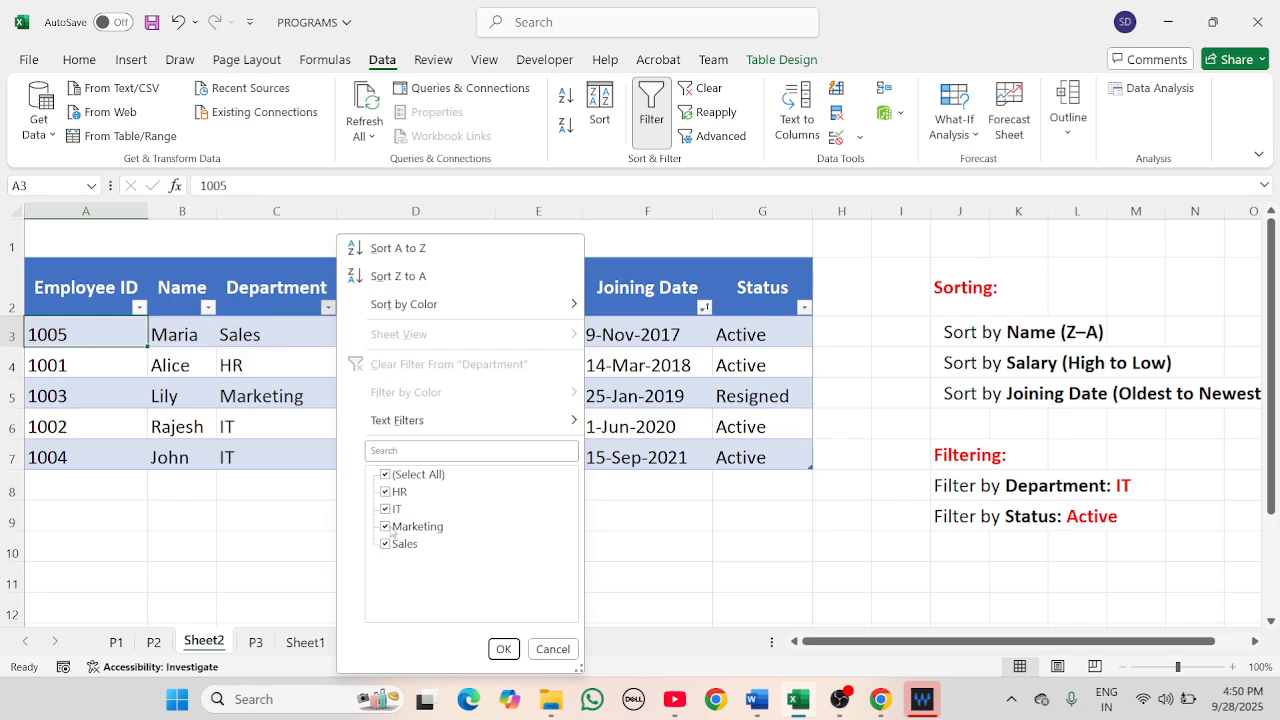
click(386, 494)
click(386, 527)
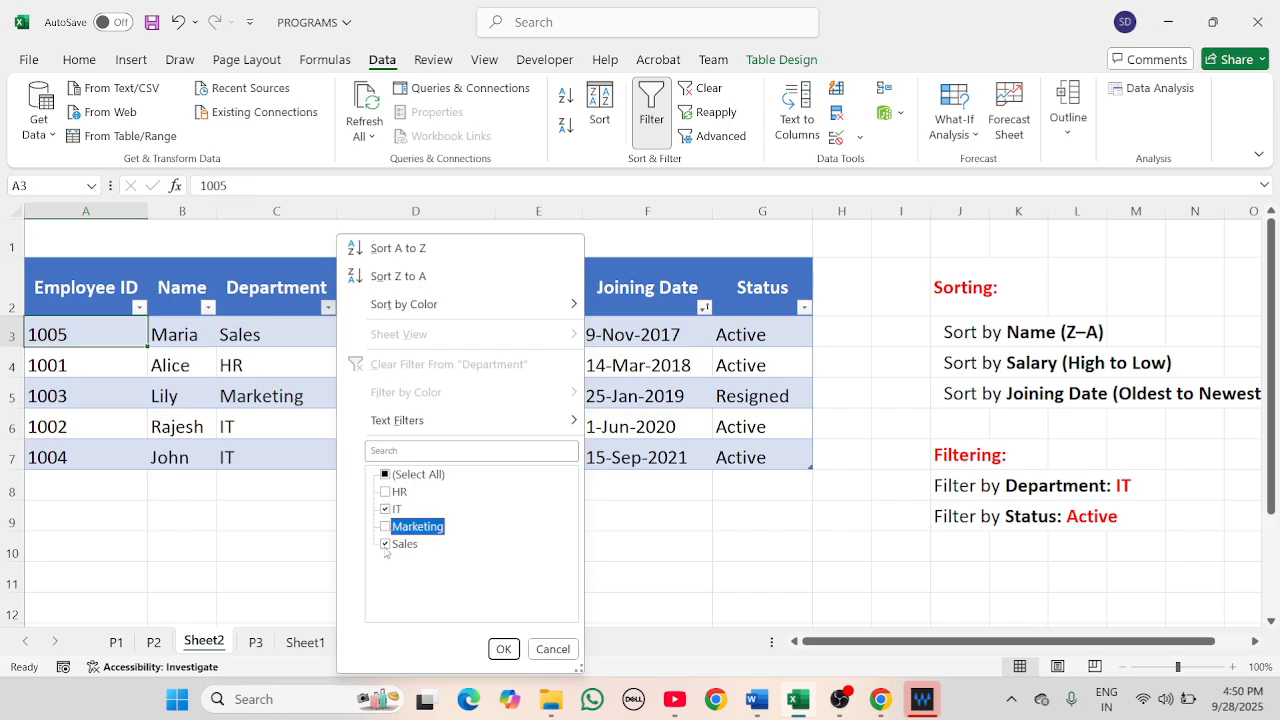
click(385, 545)
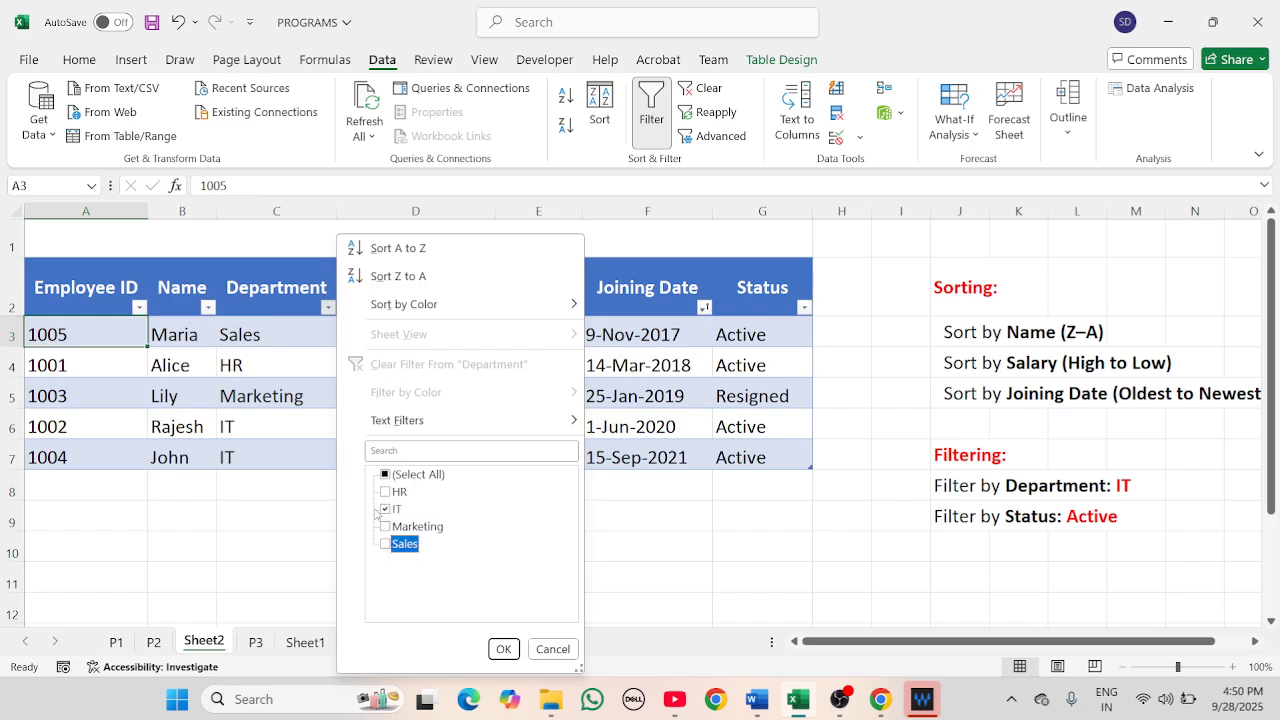
click(503, 649)
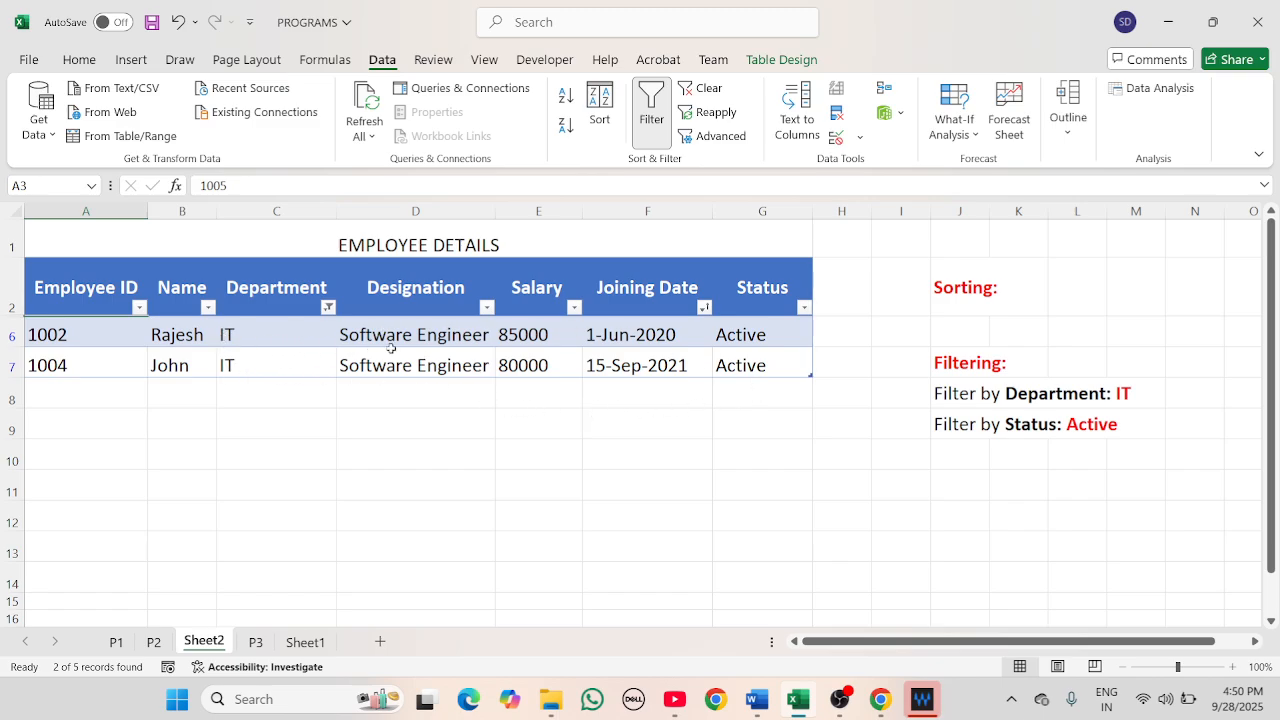
Step: Change the Department column's filter to show HR and Marketing and exclude IT
click(328, 307)
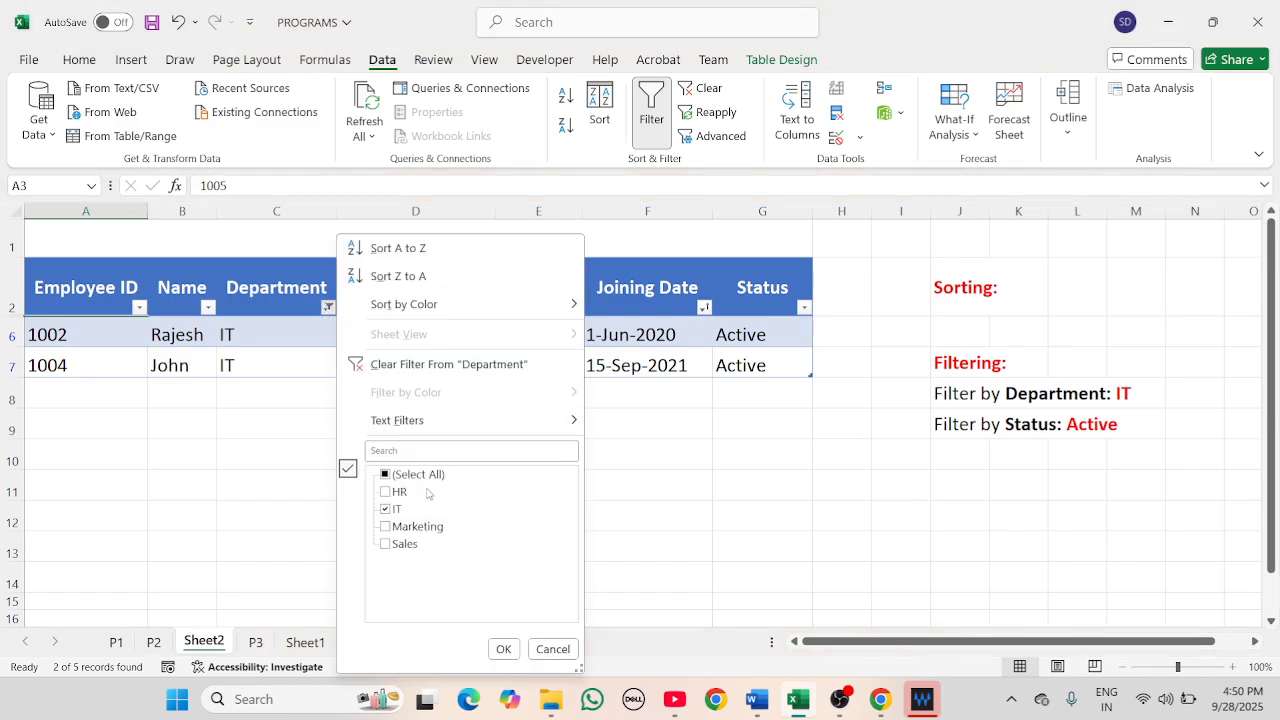
click(393, 528)
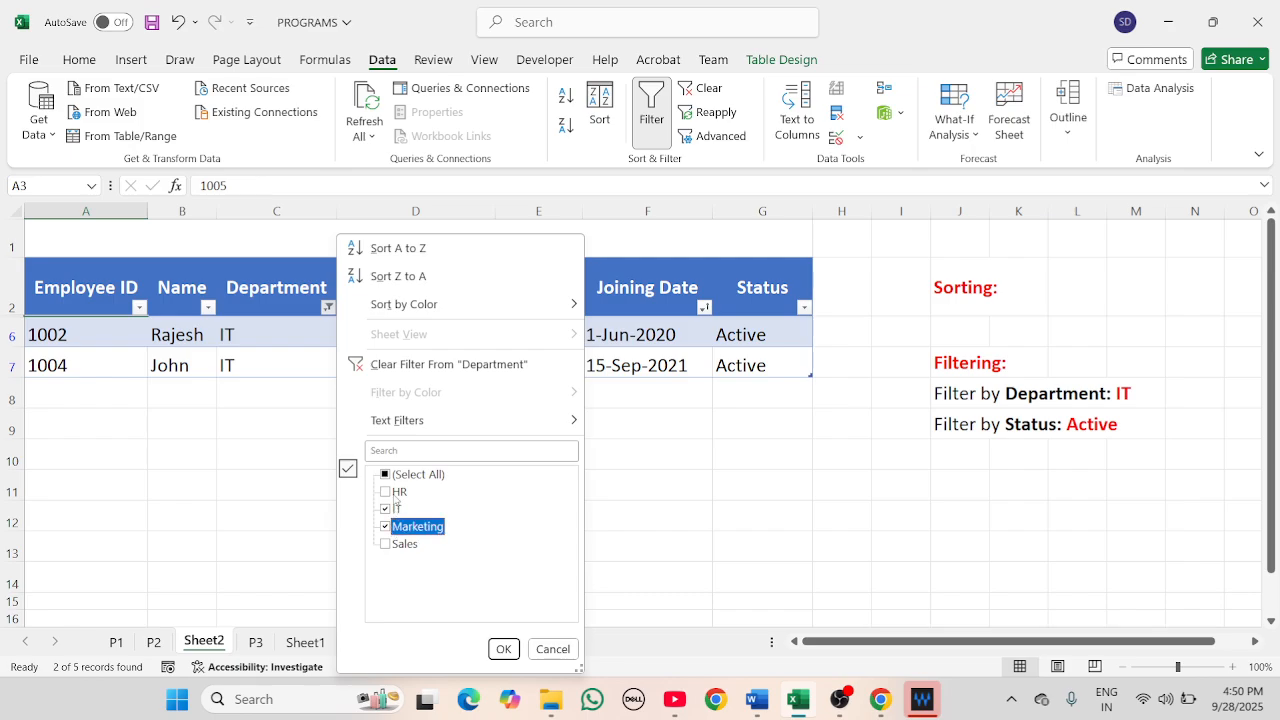
click(388, 493)
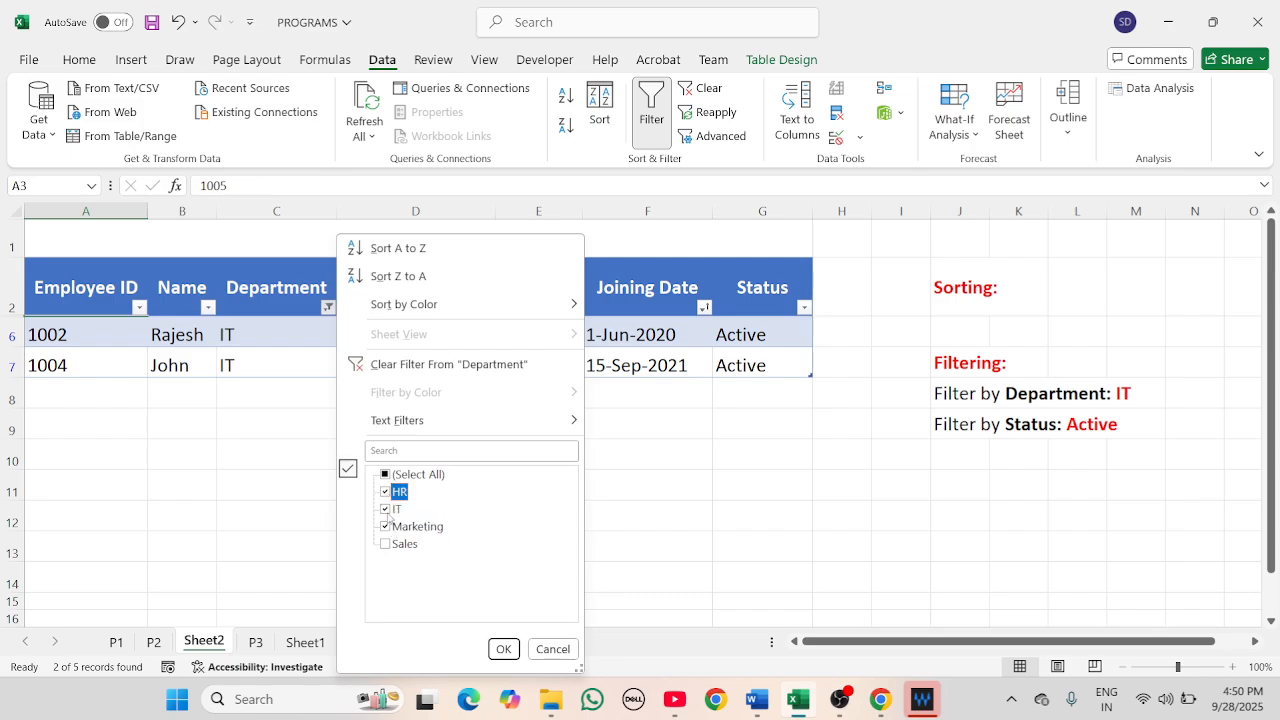
click(391, 512)
click(504, 648)
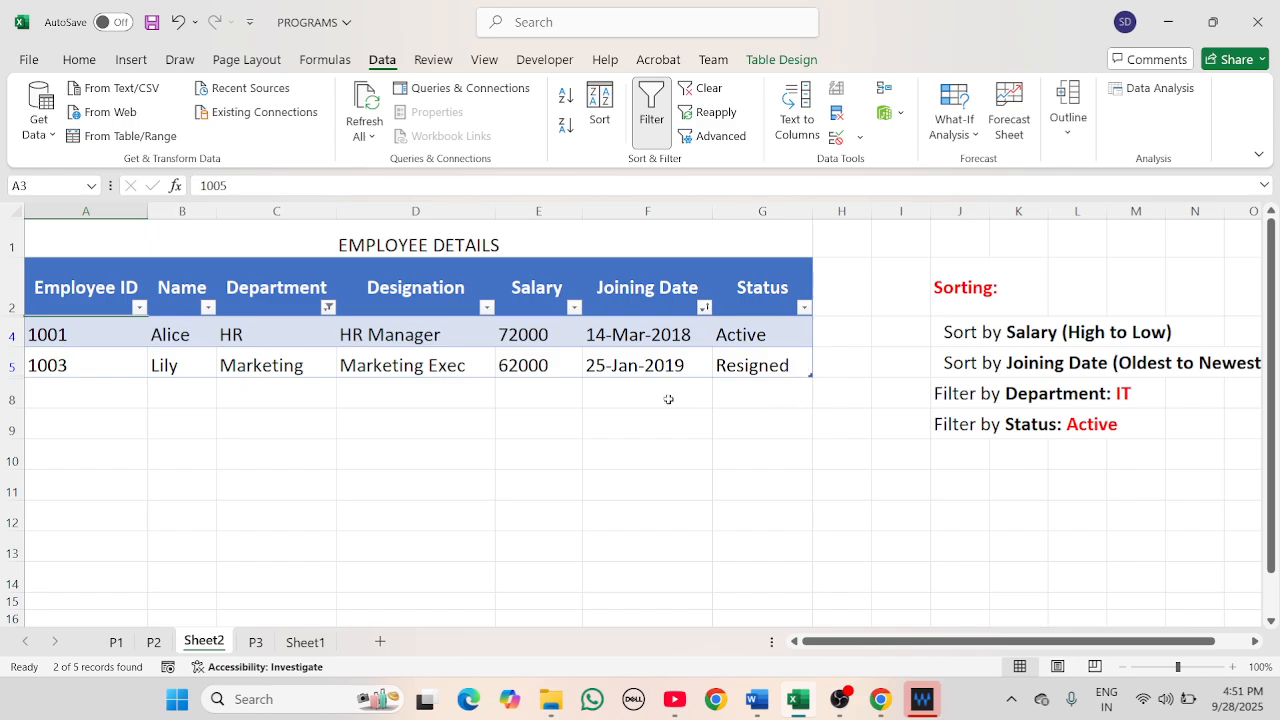
Step: Select all departments again in the Department column's filter
click(328, 308)
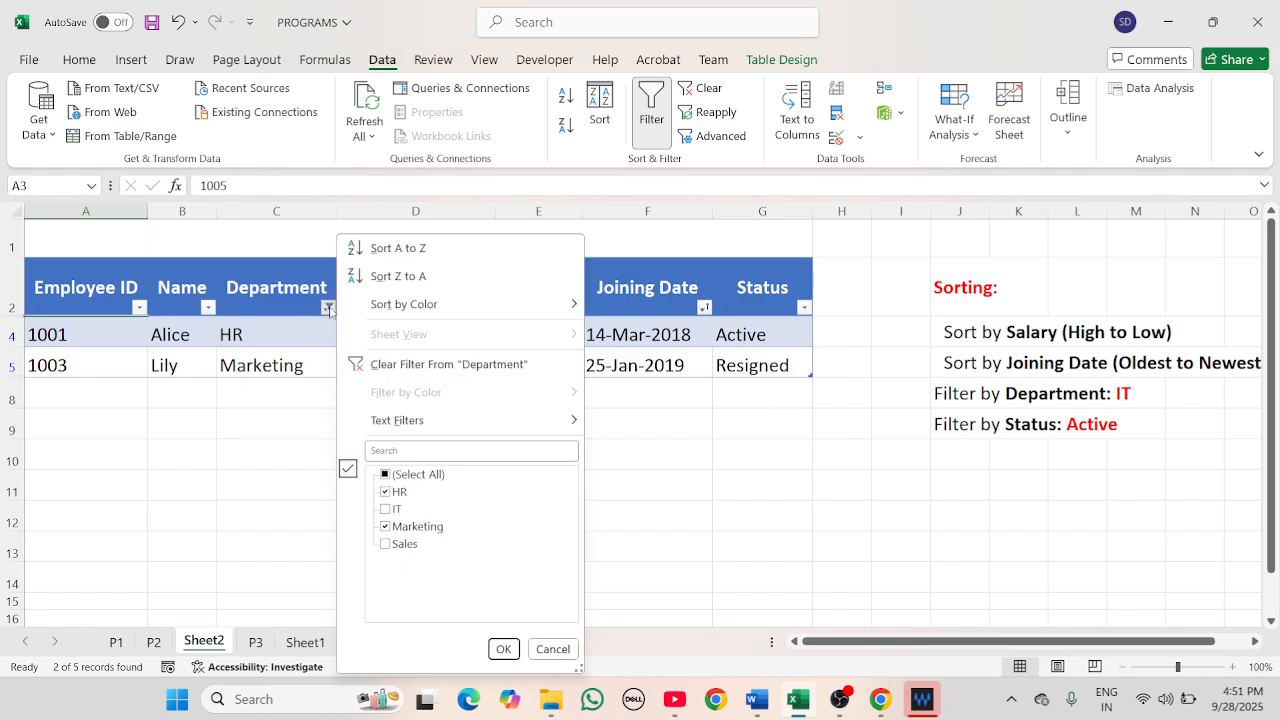
click(387, 477)
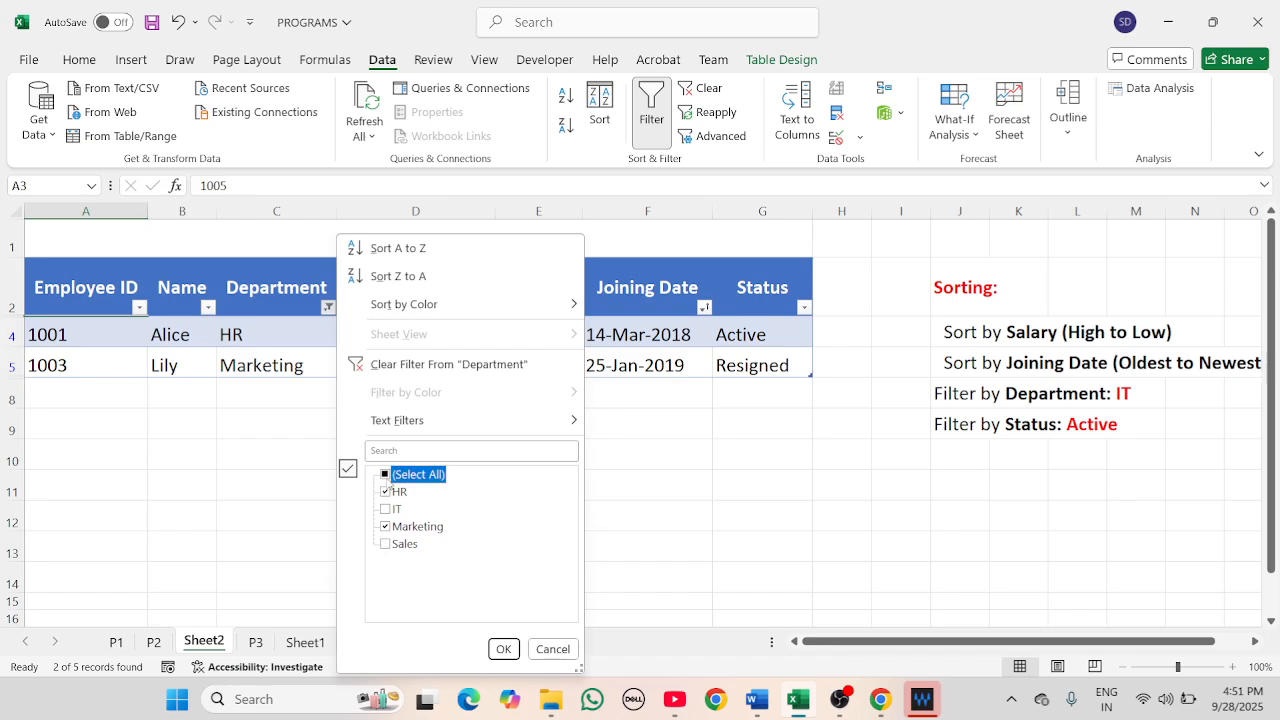
click(503, 649)
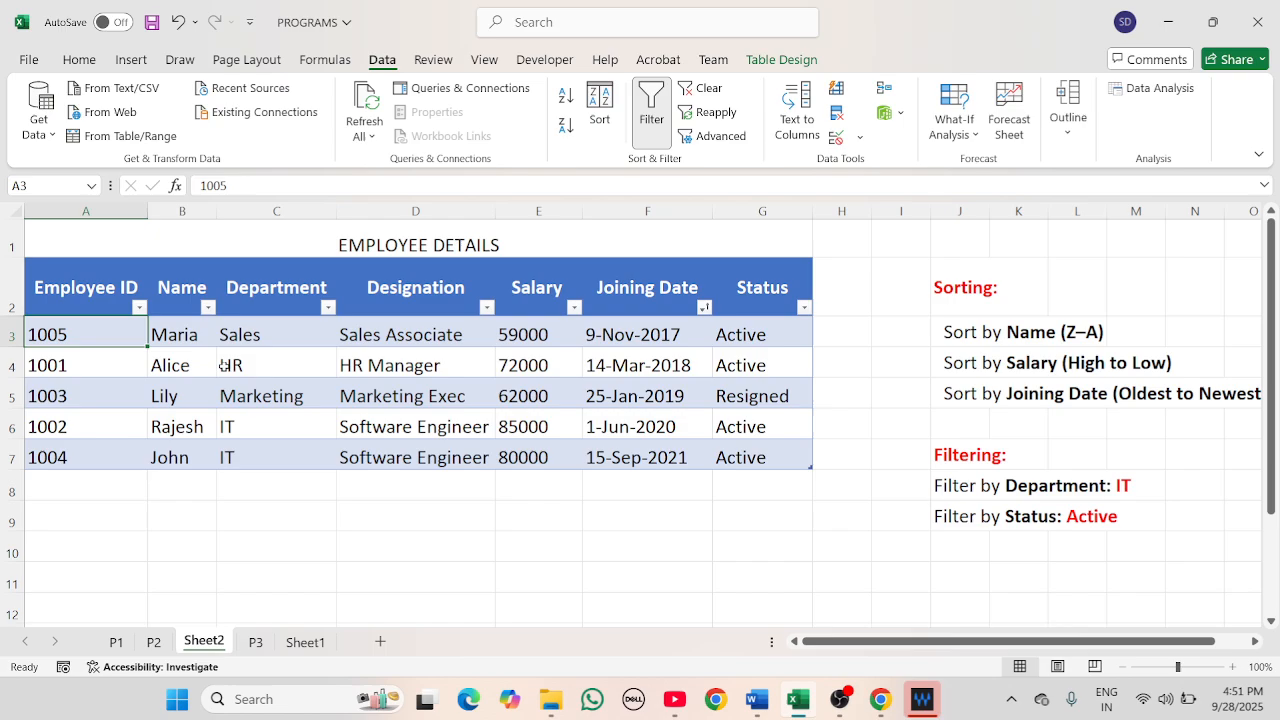
Step: Filter the Status column to show only Active employees by excluding Resigned
click(803, 310)
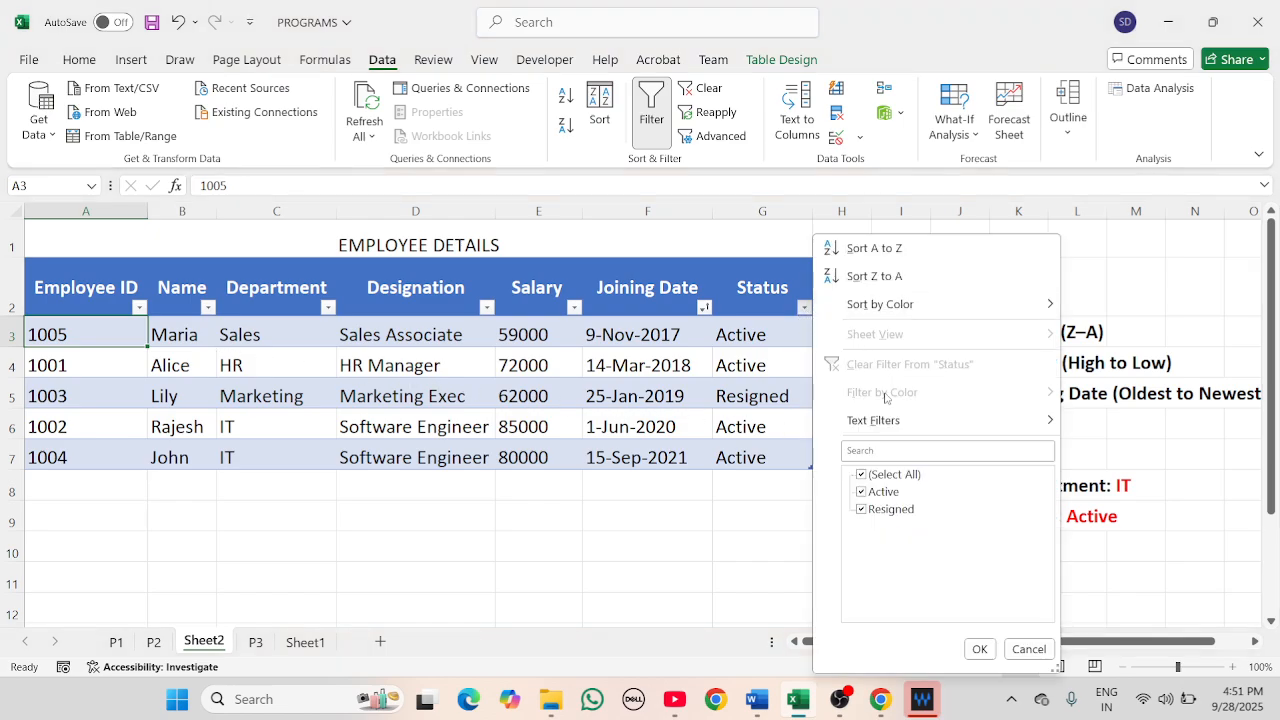
click(862, 510)
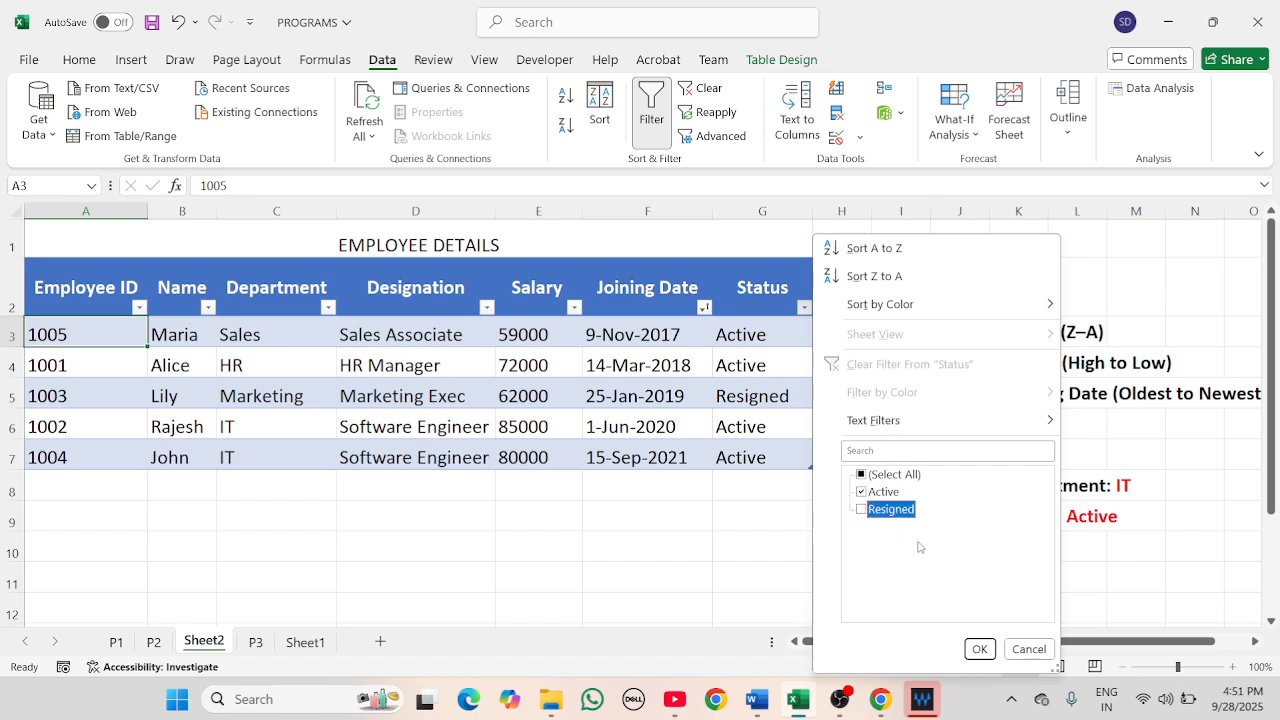
click(979, 649)
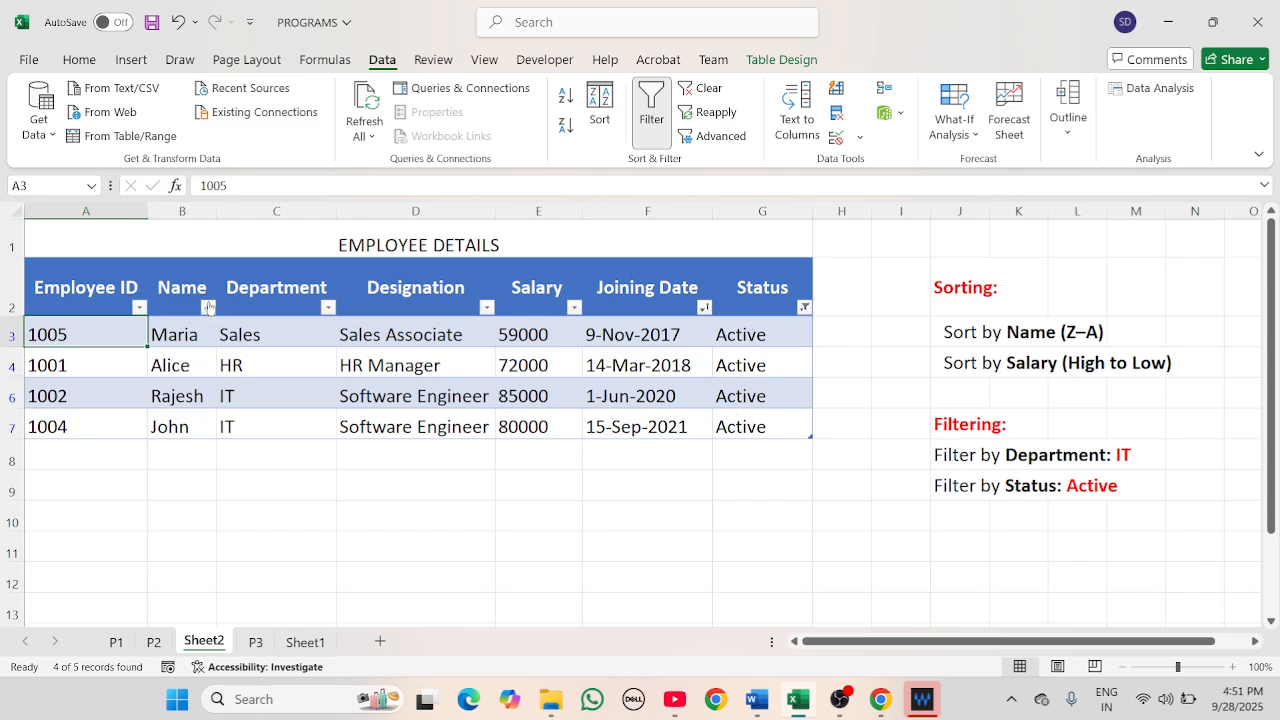
Step: Sort the filtered employee table by the cell values of the Name column, from A to Z
click(208, 309)
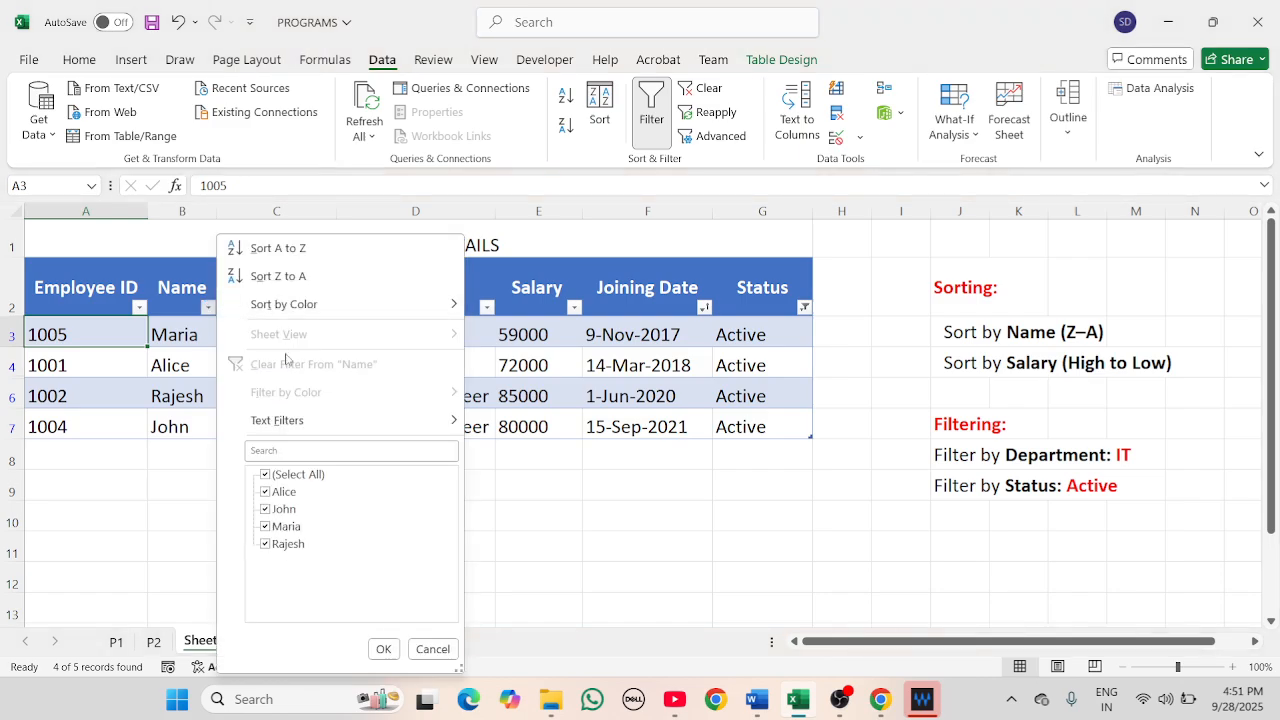
click(468, 165)
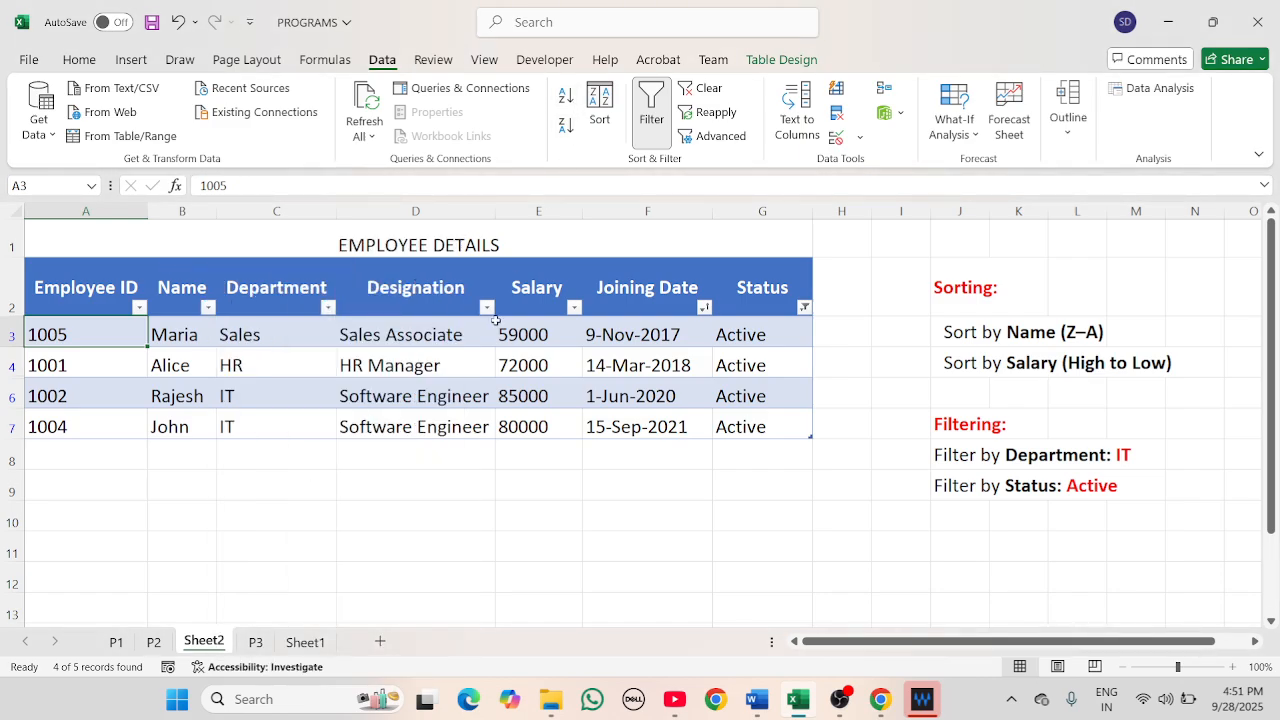
drag(482, 328, 436, 368)
click(407, 391)
click(83, 371)
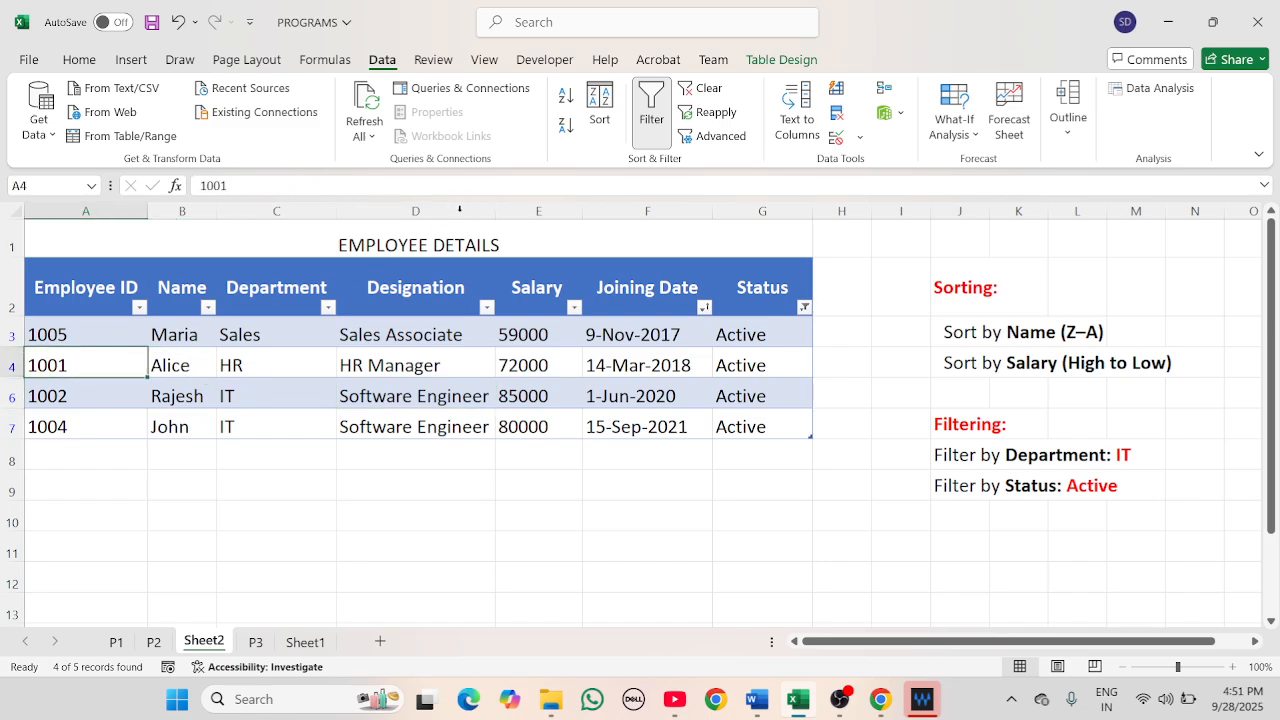
click(599, 105)
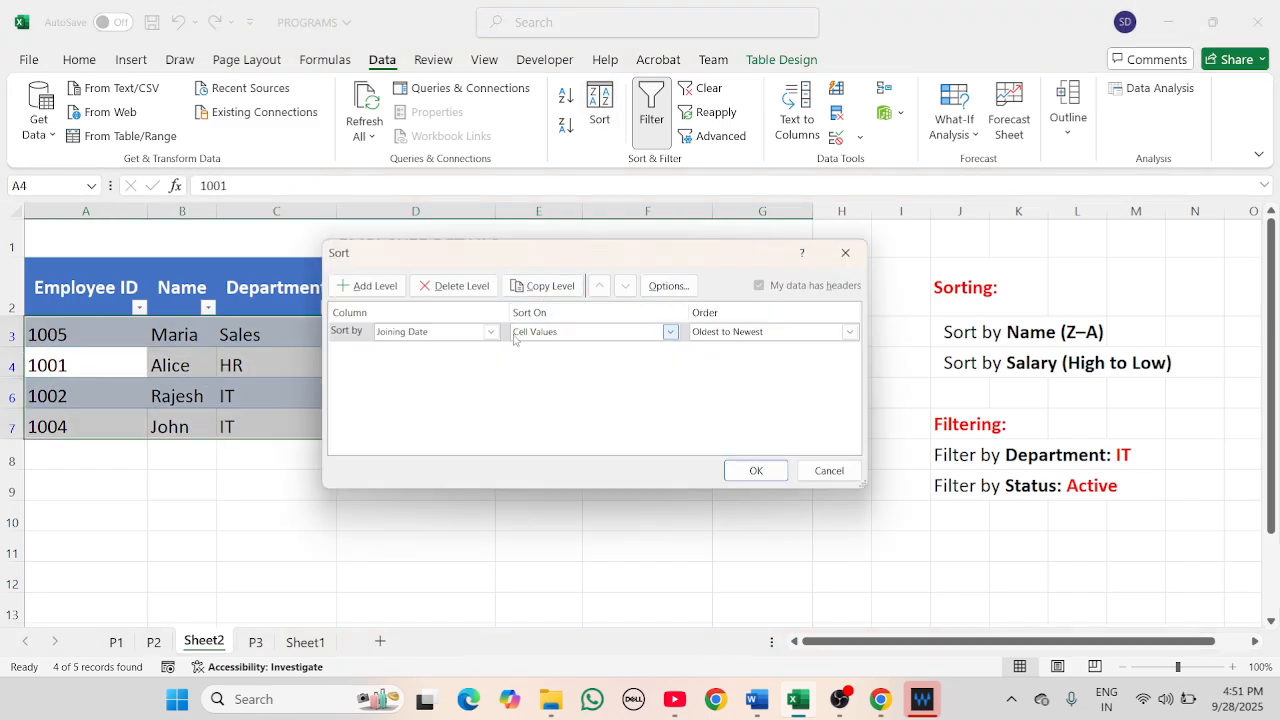
click(490, 331)
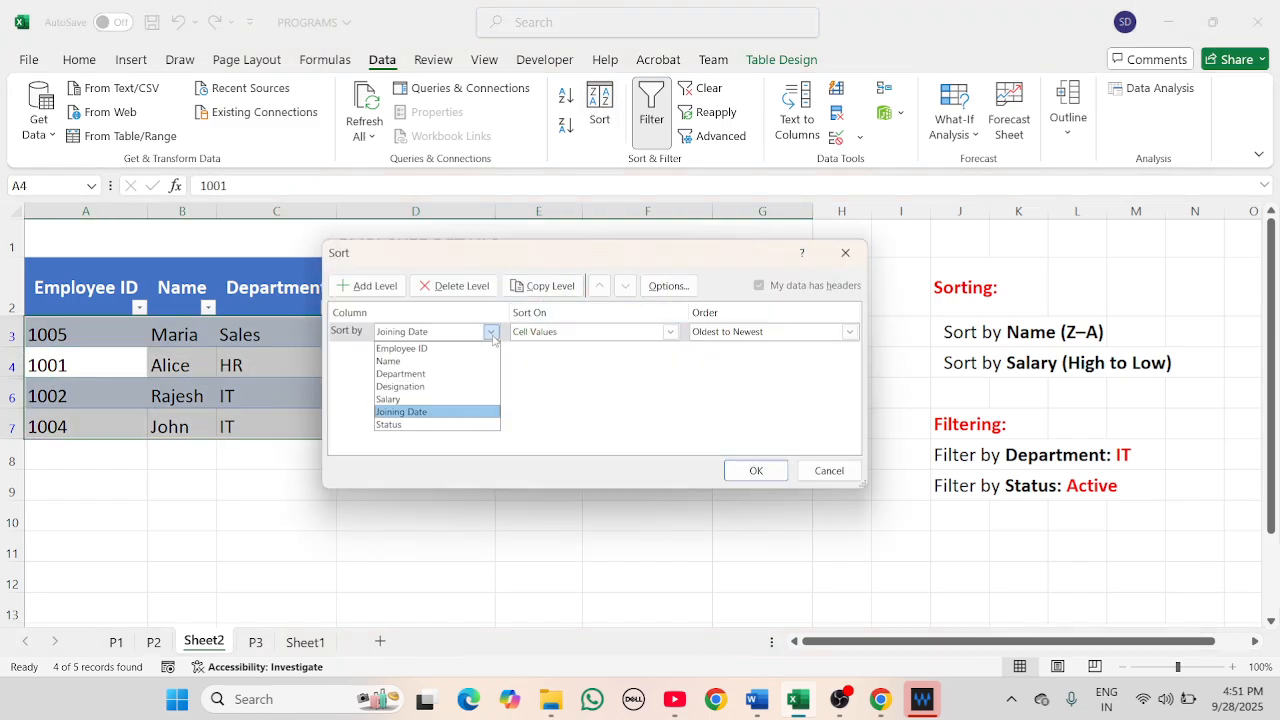
click(440, 361)
click(751, 471)
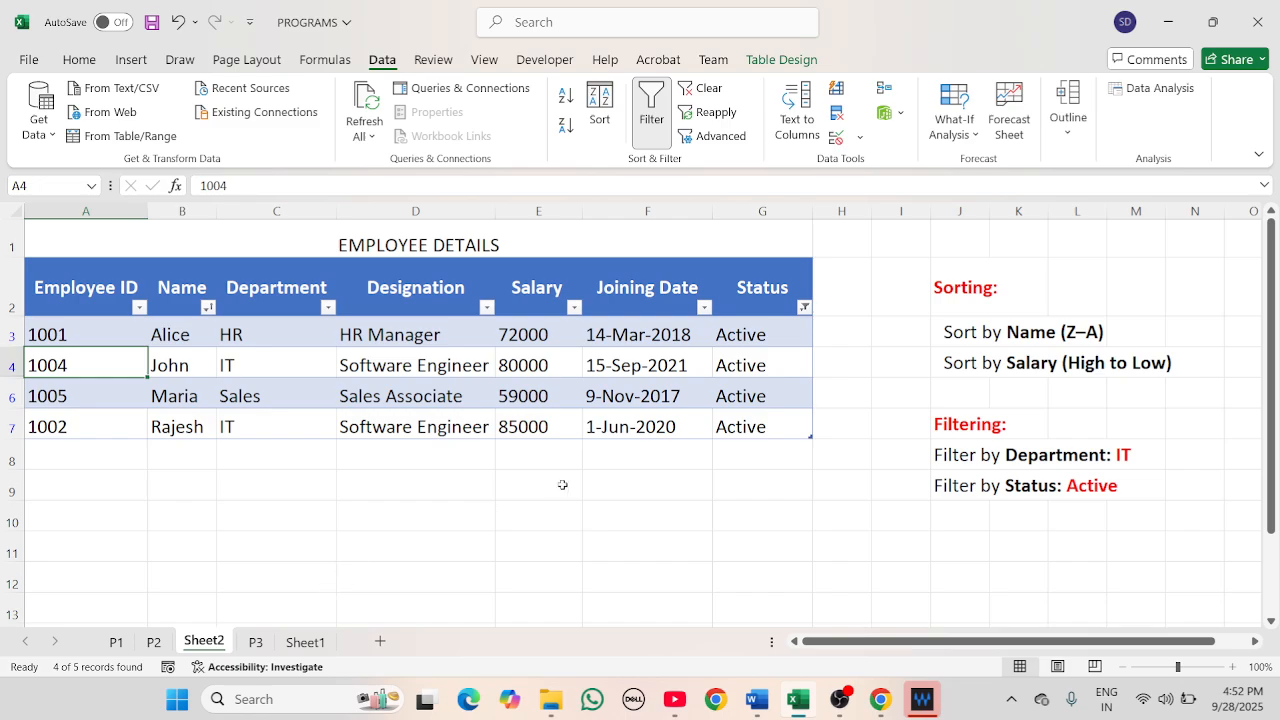
click(922, 699)
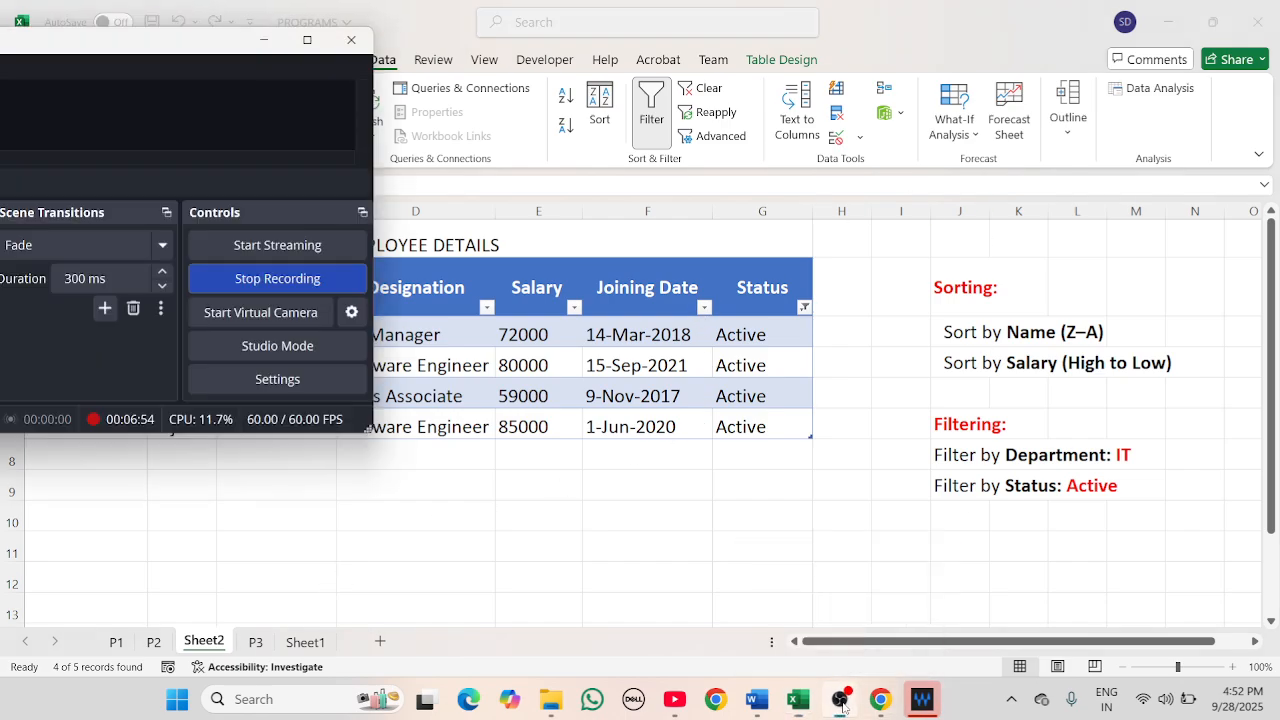